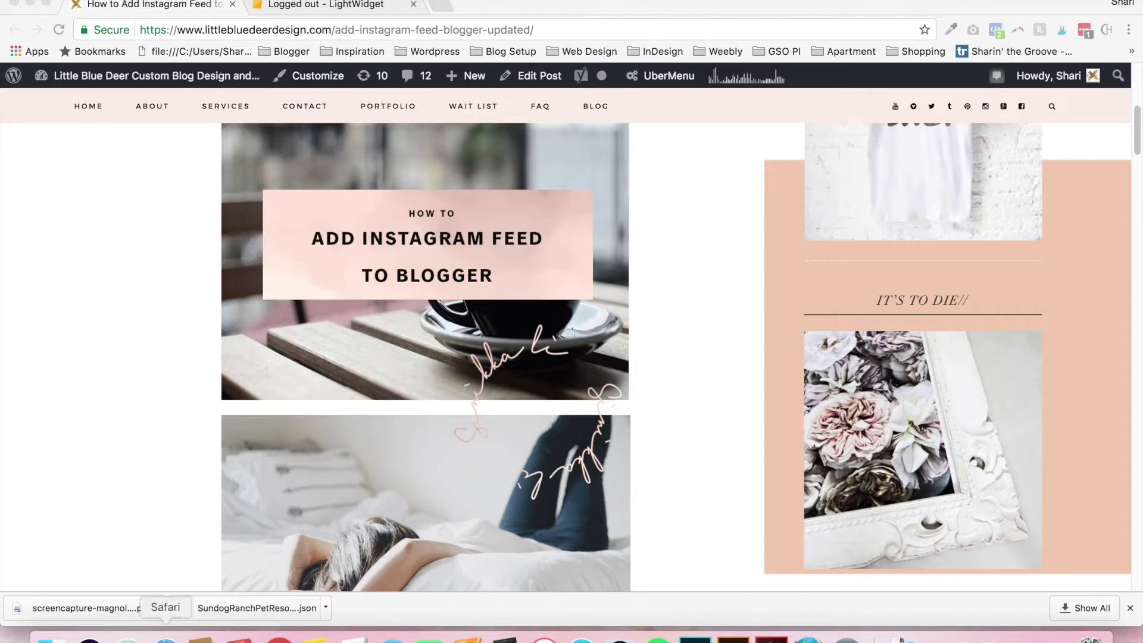
# Step: View the example blog's Instagram feed in Safari and return to Chrome
pyautogui.click(165, 639)
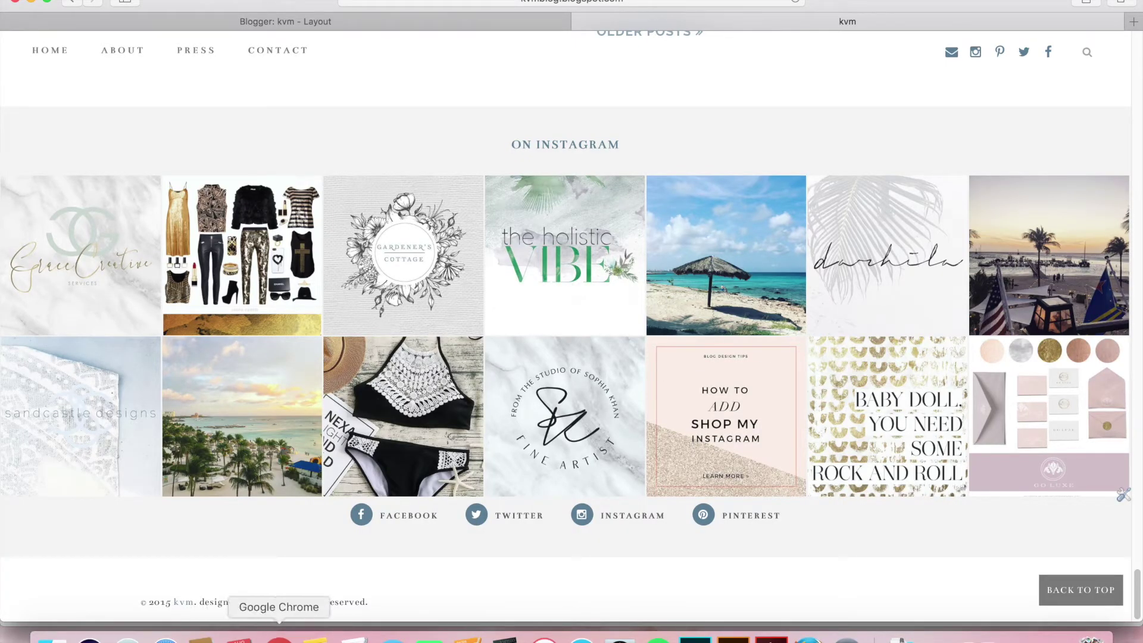
pyautogui.click(280, 638)
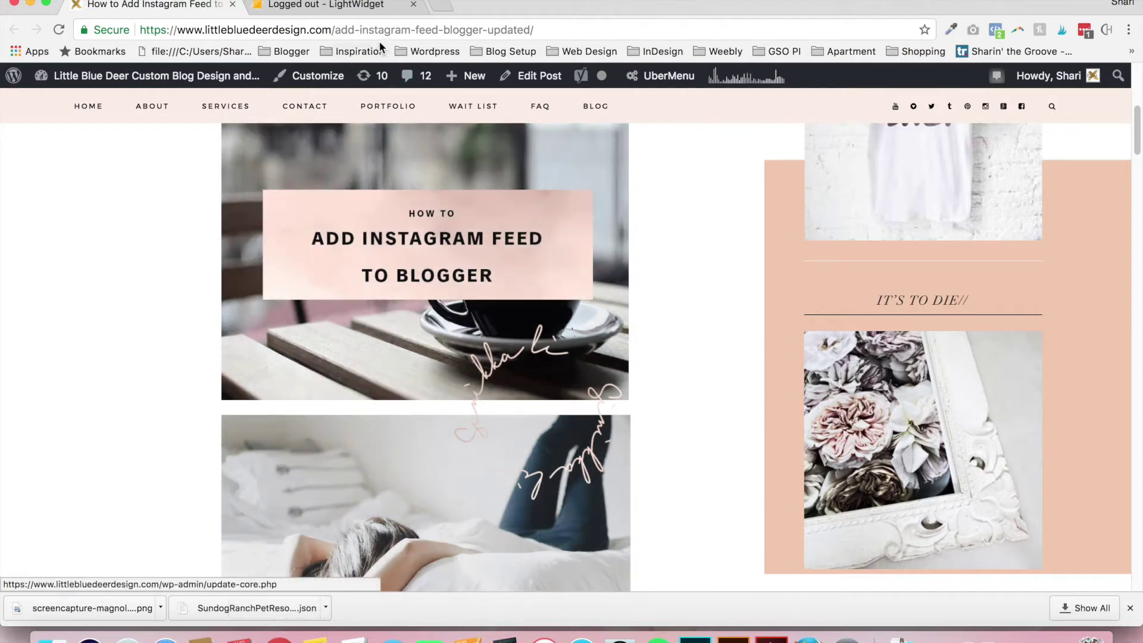
pyautogui.click(372, 8)
pyautogui.moveTo(339, 30); pyautogui.dragTo(132, 31)
pyautogui.write('www.lightwidget.com')
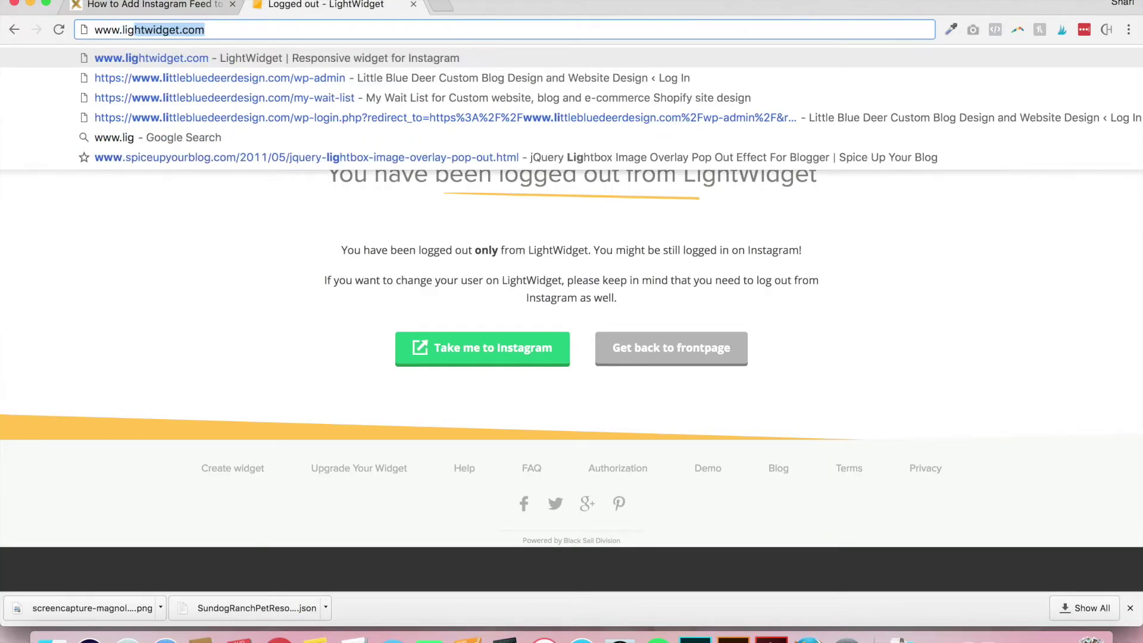
pyautogui.press('Return')
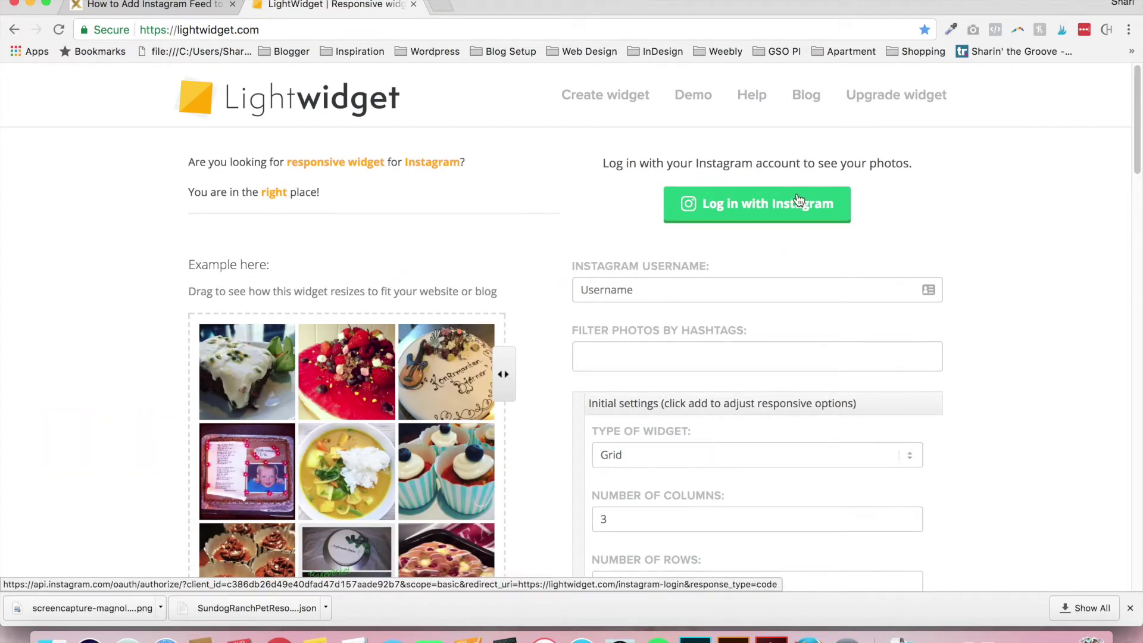
pyautogui.click(746, 205)
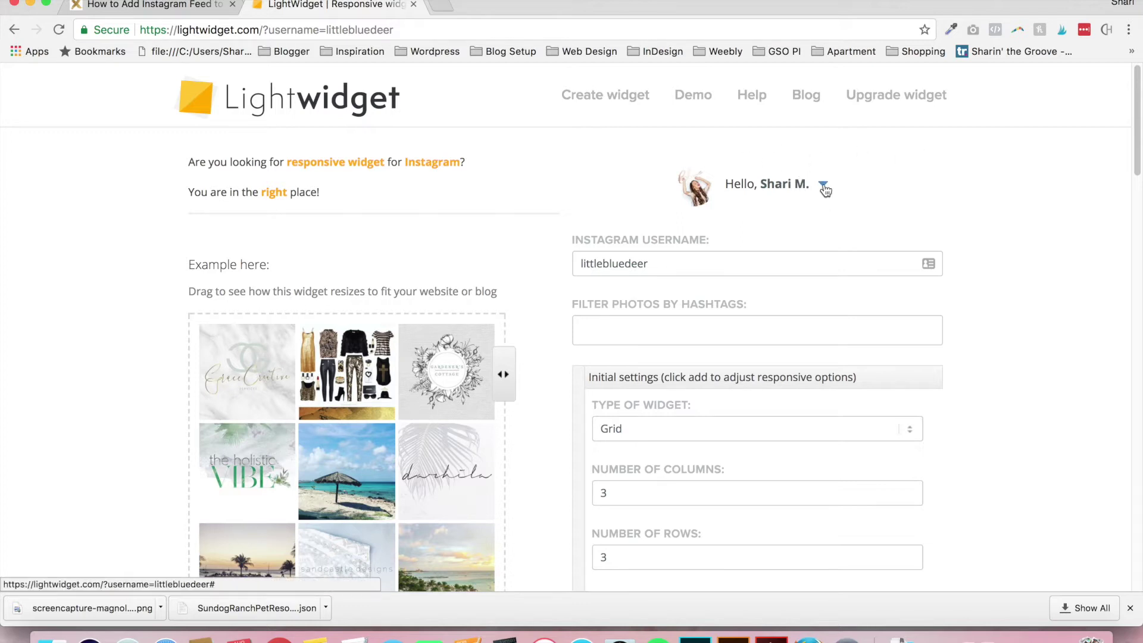
# Step: Clear the Instagram username and re-enter it as littlebluedeer
pyautogui.click(753, 268)
pyautogui.press('BackSpace')
pyautogui.press('BackSpace')
pyautogui.press('BackSpace')
pyautogui.press('BackSpace')
pyautogui.press('BackSpace')
pyautogui.press('BackSpace')
pyautogui.press('BackSpace')
pyautogui.press('BackSpace')
pyautogui.press('BackSpace')
pyautogui.press('BackSpace')
pyautogui.press('BackSpace')
pyautogui.press('BackSpace')
pyautogui.press('BackSpace')
pyautogui.press('BackSpace')
pyautogui.write('littlebluedeer')
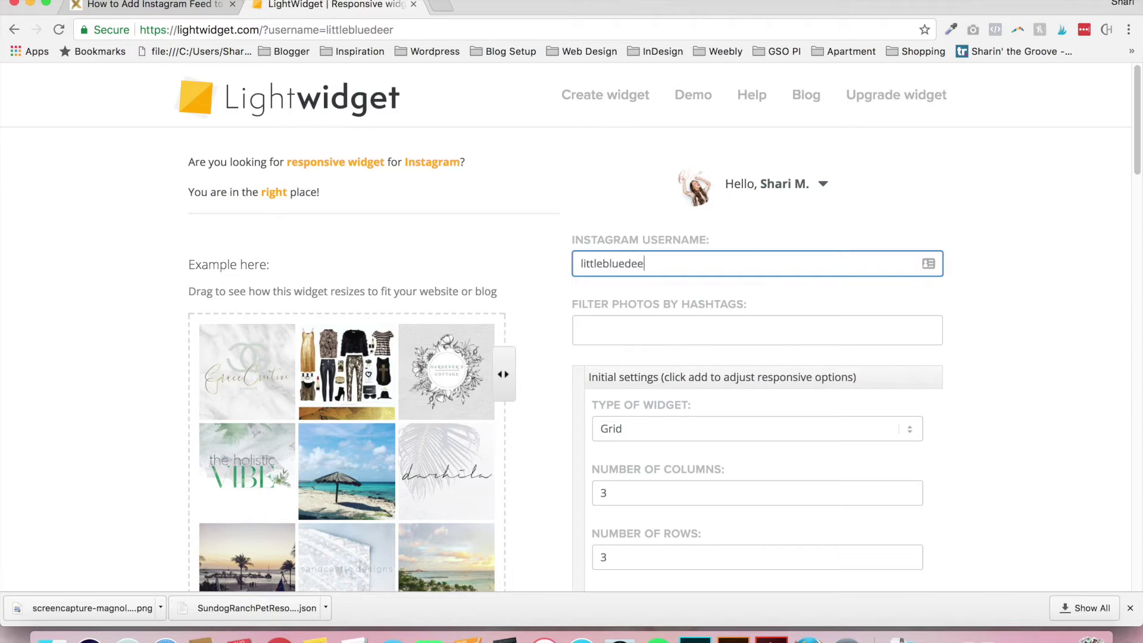
# Step: Try filtering the photos by the hashtags #blogdesign and #sitedesign, and remove both hashtags again
pyautogui.click(591, 329)
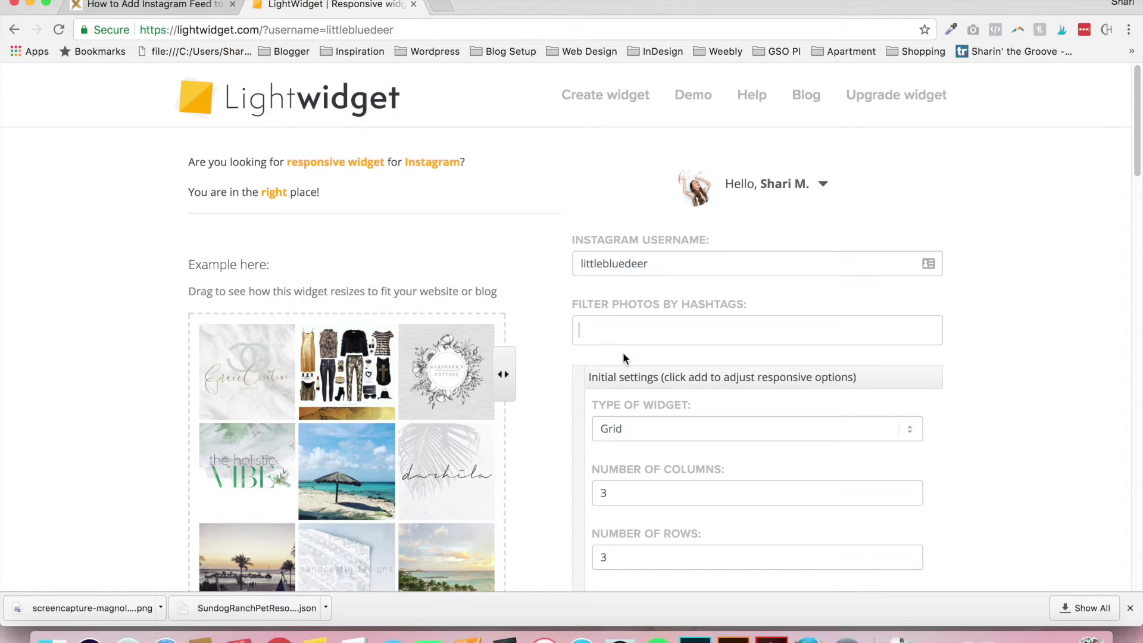
pyautogui.write('#blogdesign')
pyautogui.press('Return')
pyautogui.write('#sitedesign')
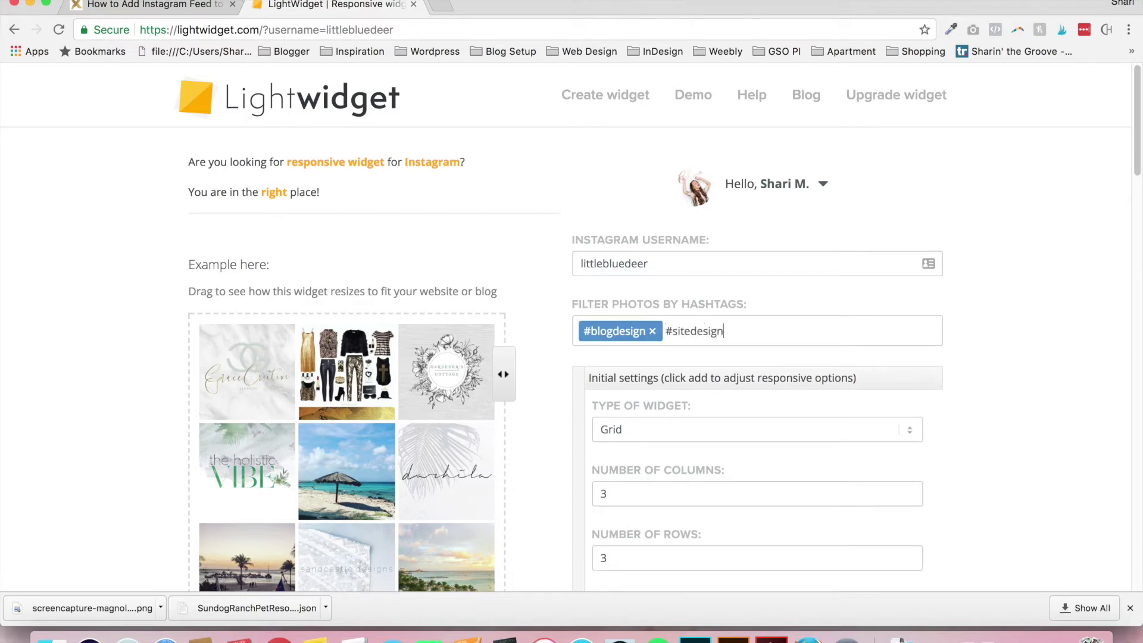
pyautogui.press('Return')
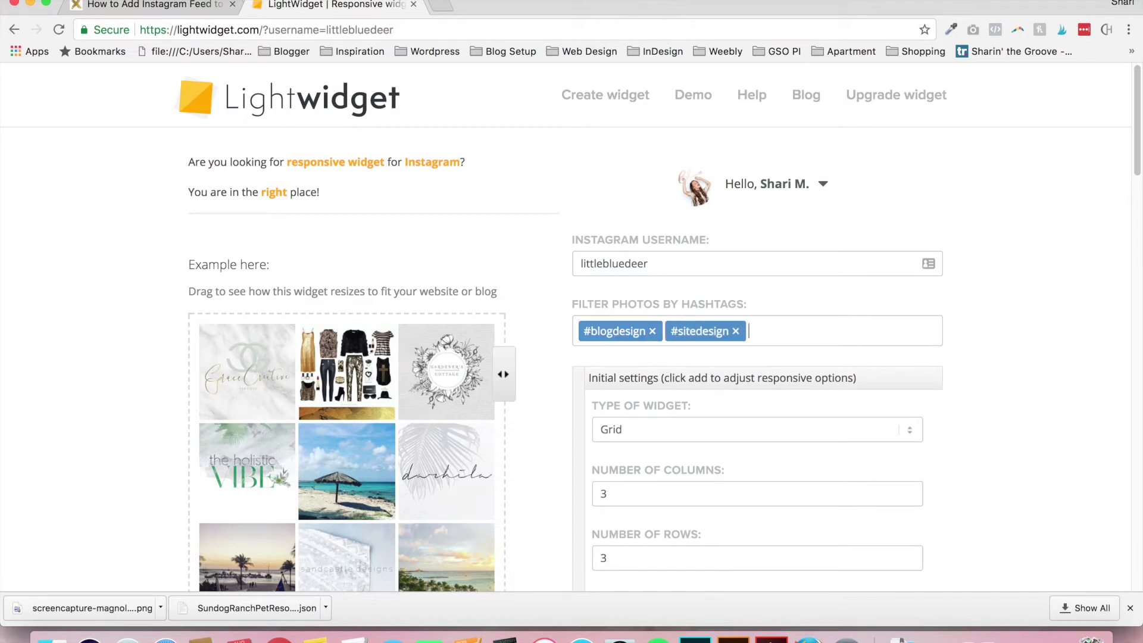
pyautogui.click(736, 331)
pyautogui.click(653, 331)
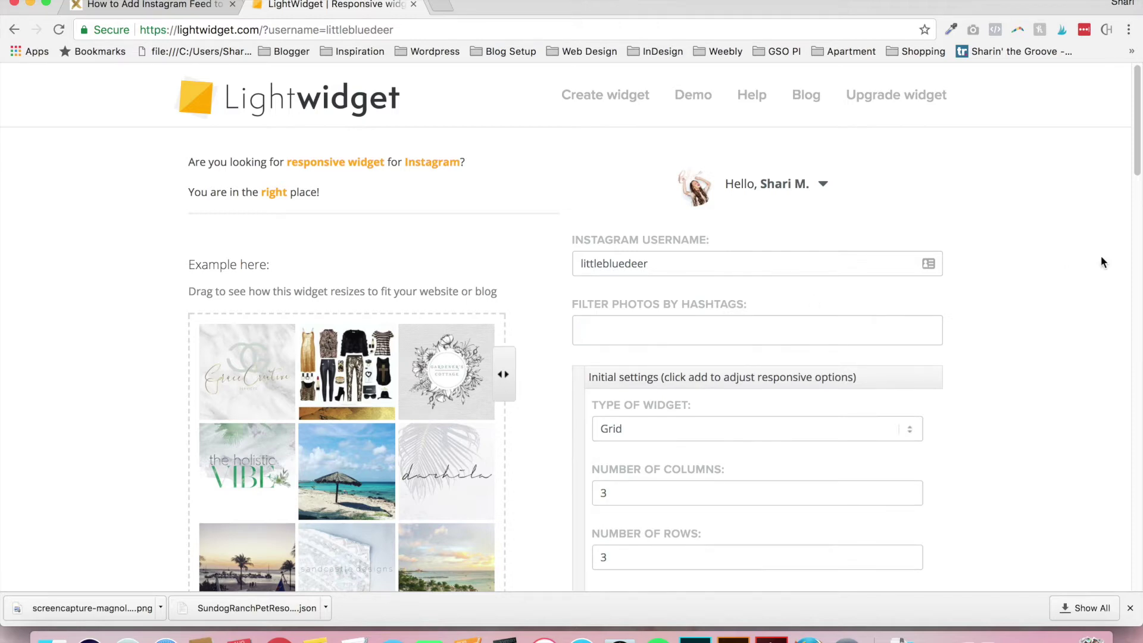
# Step: Review the available widget types and leave Grid selected
pyautogui.moveTo(1135, 178); pyautogui.dragTo(1135, 204)
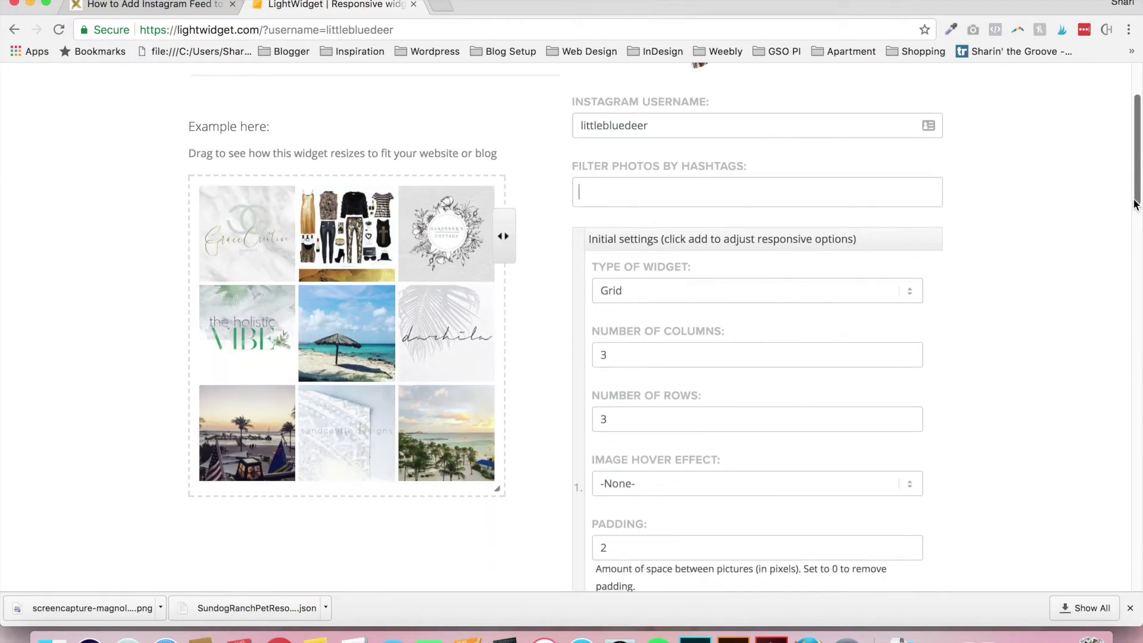
pyautogui.click(853, 298)
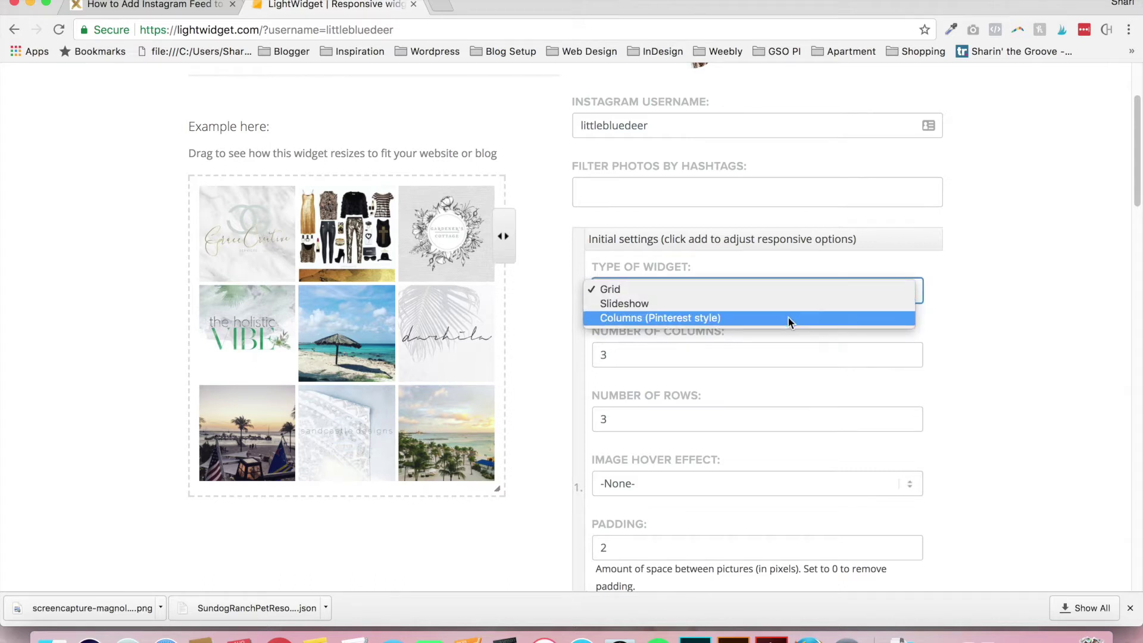
pyautogui.click(969, 285)
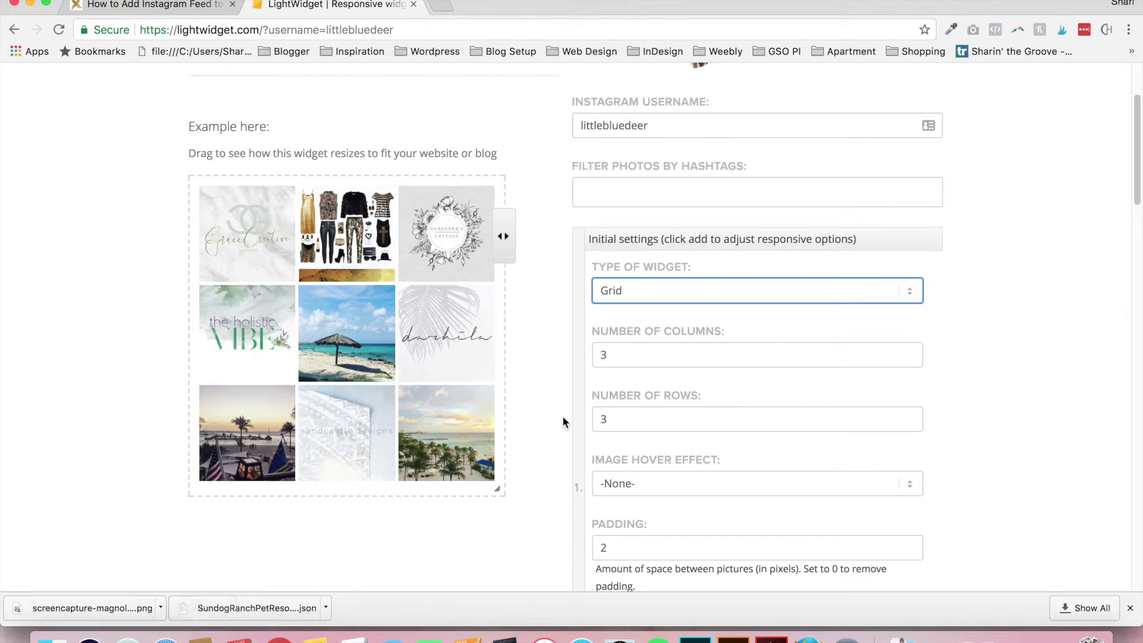
# Step: Set the grid widget to 7 columns and 2 rows
pyautogui.click(604, 357)
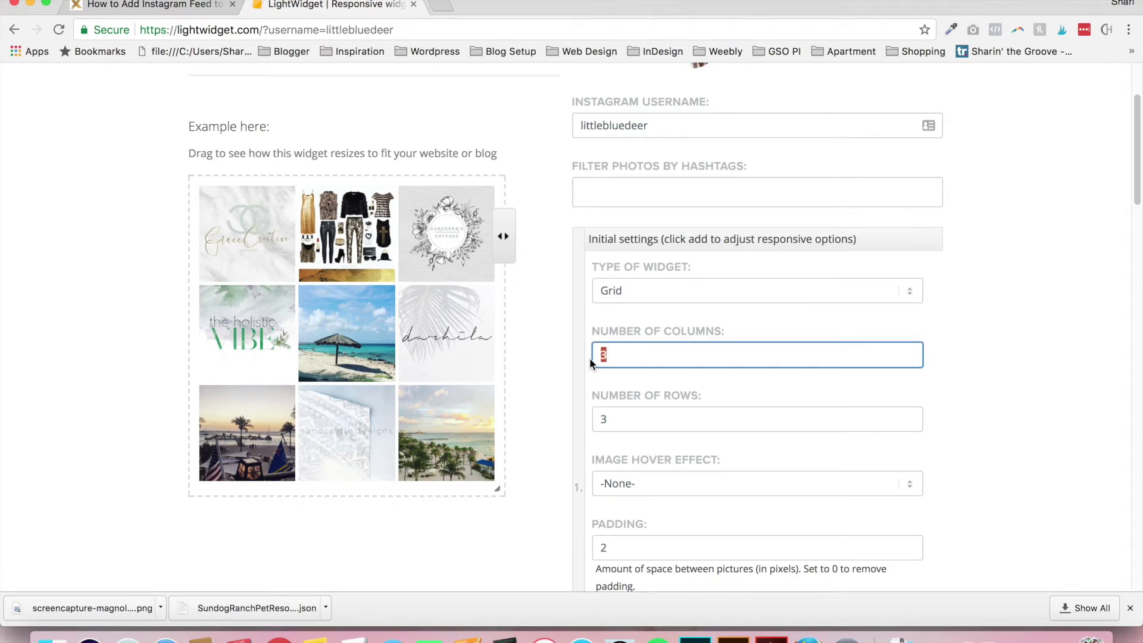
pyautogui.write('7')
pyautogui.click(1023, 329)
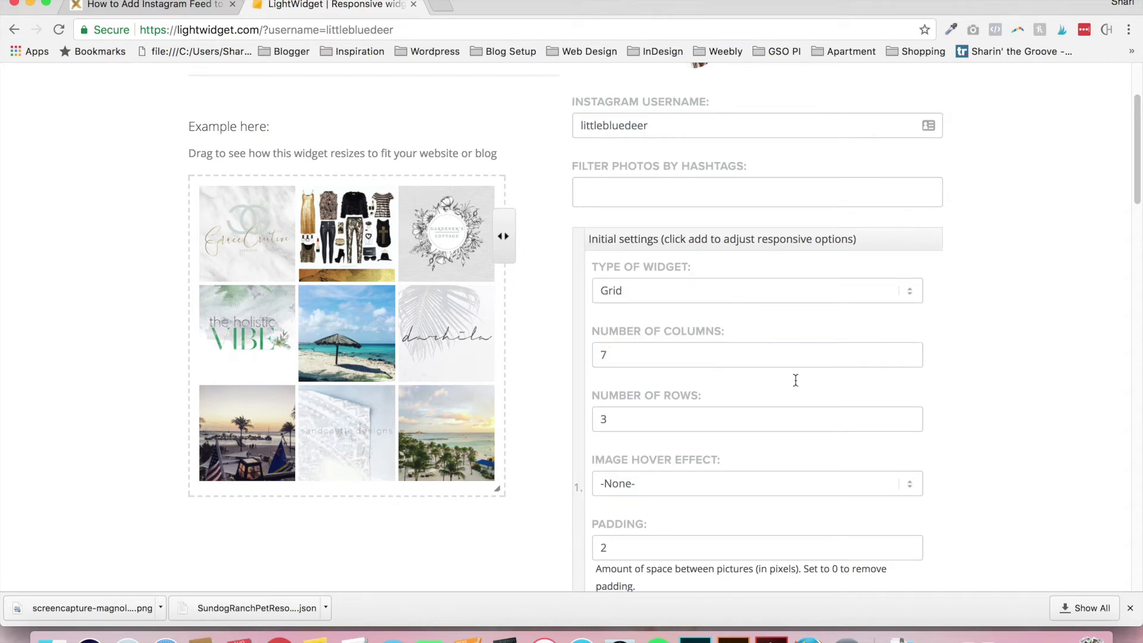
pyautogui.doubleClick(604, 421)
pyautogui.write('2')
pyautogui.click(1008, 420)
# Step: Review the available image hover effects and leave the effect set to -None-
pyautogui.moveTo(1136, 189); pyautogui.dragTo(1136, 215)
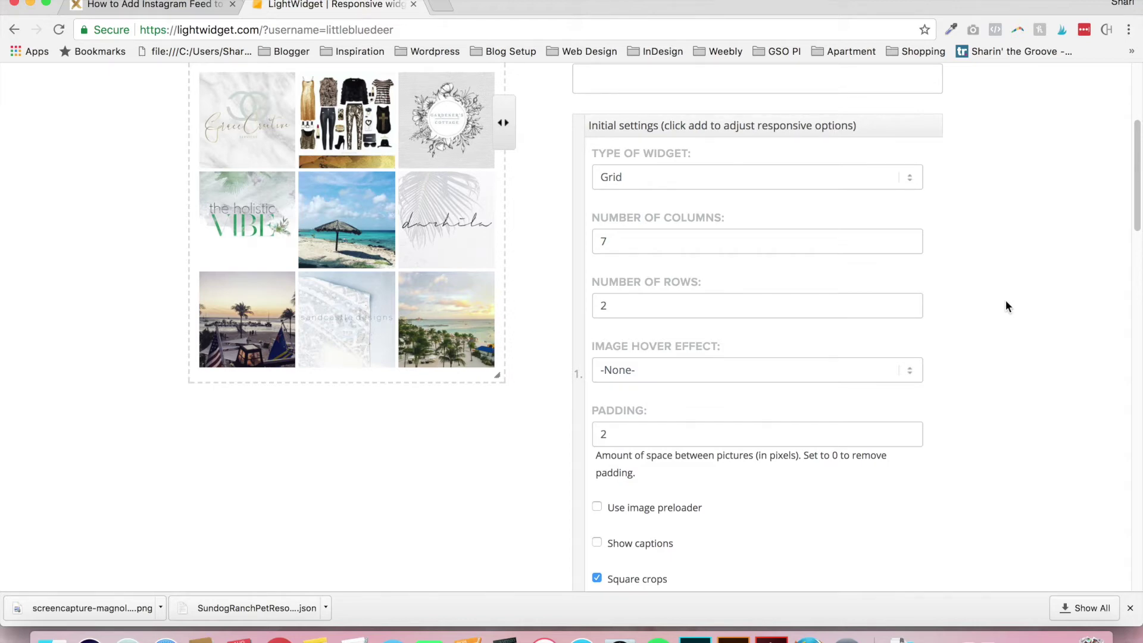
pyautogui.click(888, 369)
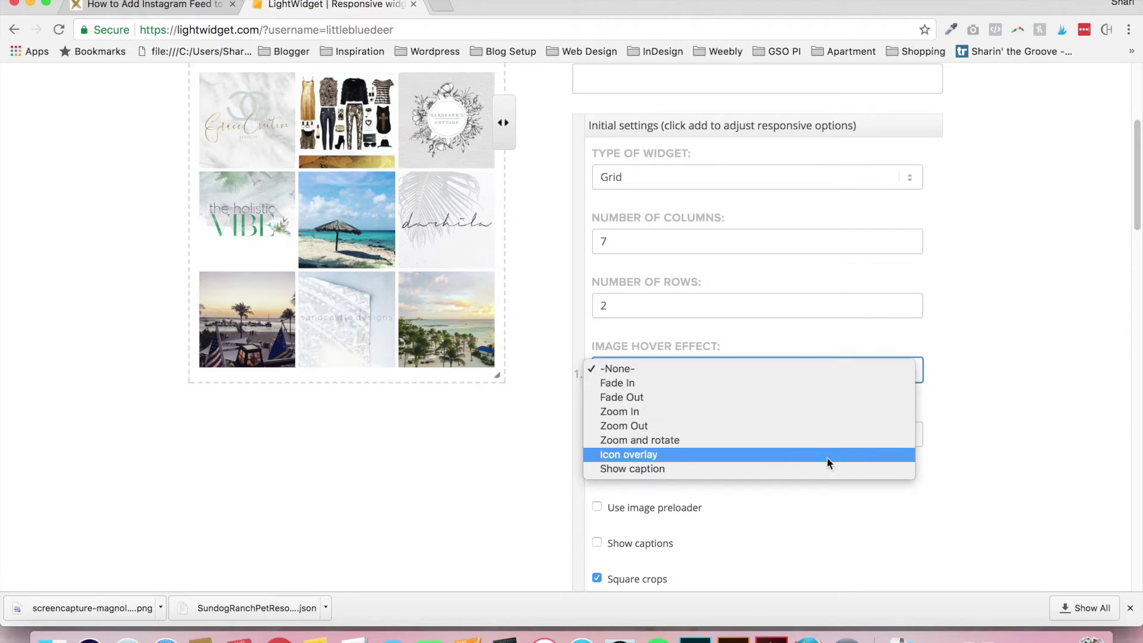
pyautogui.click(957, 446)
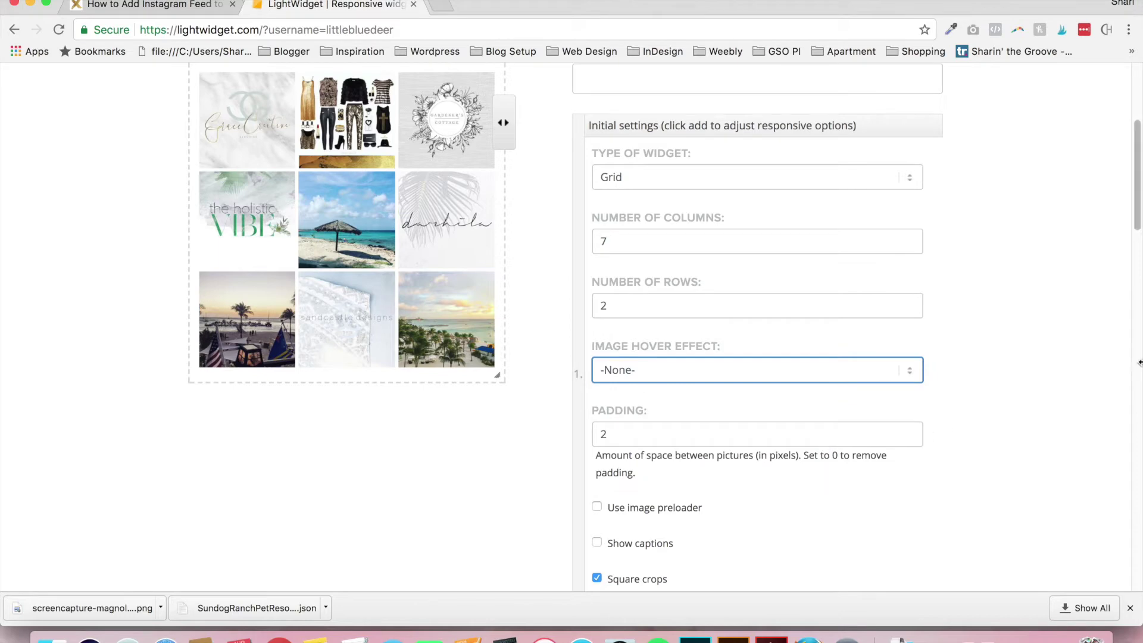
# Step: Set the padding between pictures to 1 pixel and enable the image preloader
pyautogui.moveTo(1138, 221); pyautogui.dragTo(1137, 244)
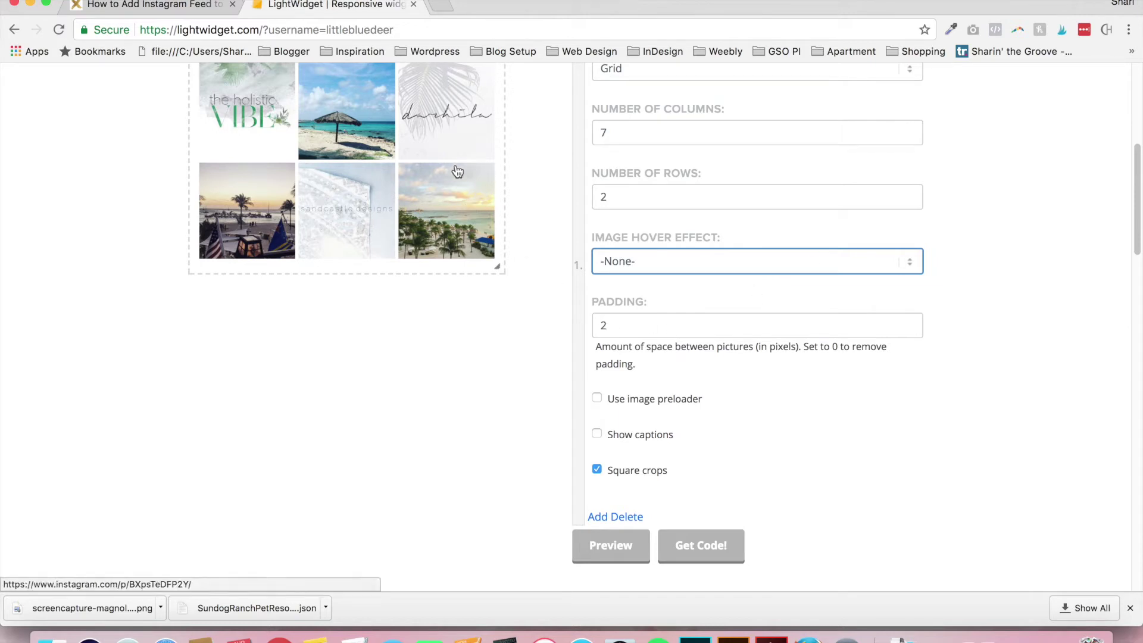
pyautogui.moveTo(612, 326); pyautogui.dragTo(572, 325)
pyautogui.write('1')
pyautogui.click(887, 398)
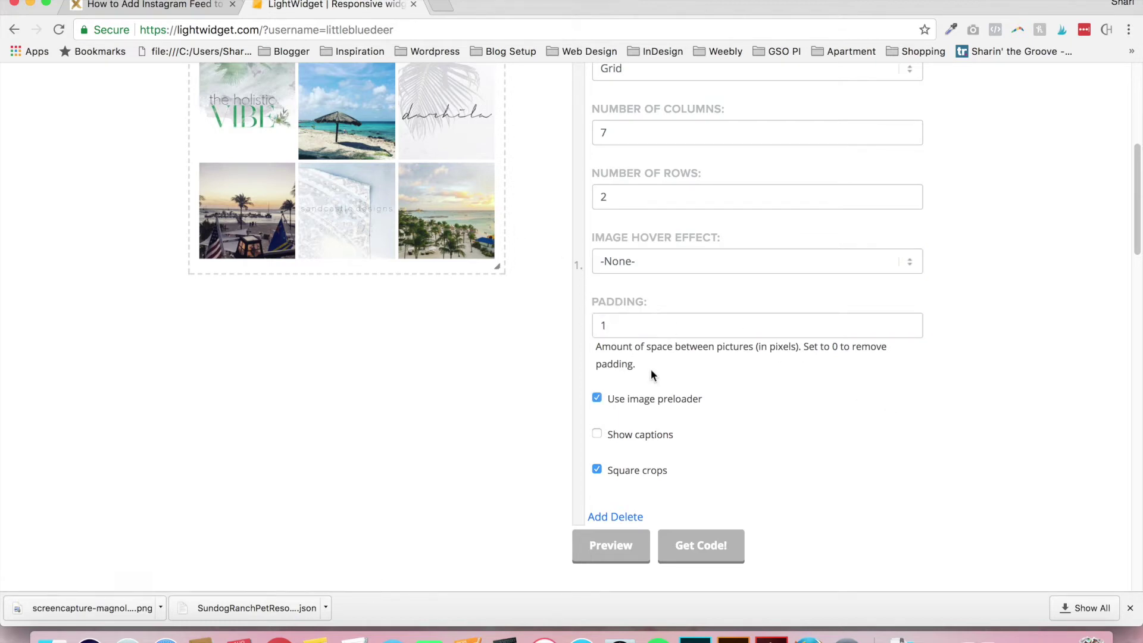
# Step: Turn on captions for the widget to see the trim option, and turn them off again
pyautogui.click(611, 325)
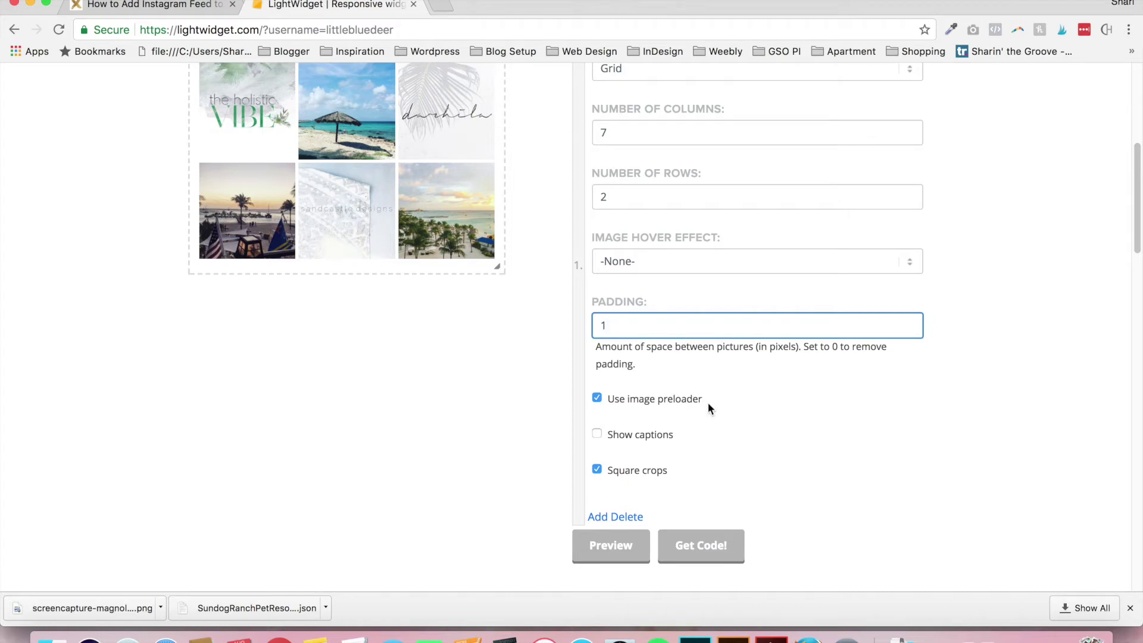
pyautogui.click(597, 434)
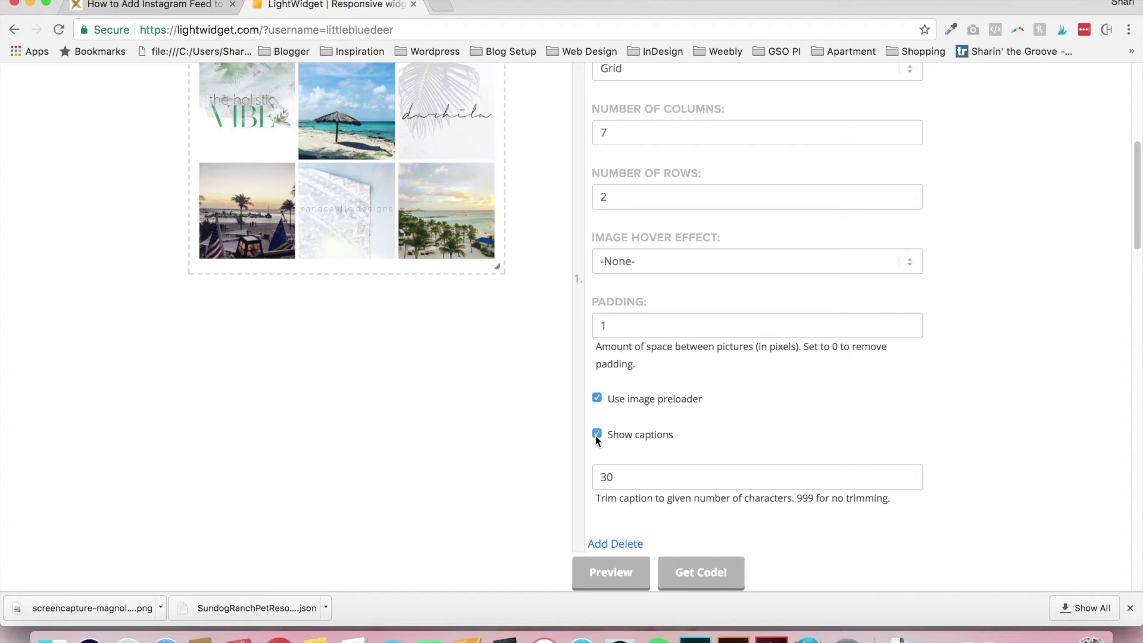
pyautogui.click(597, 434)
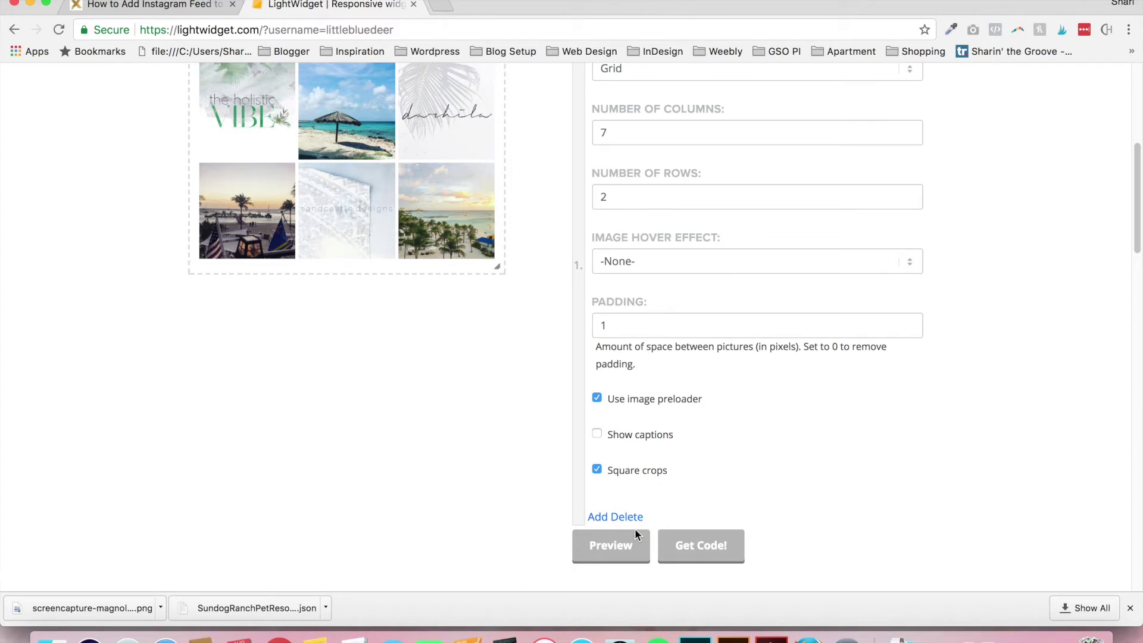
# Step: Preview the widget with the current settings and slightly widen the example to check how it resizes
pyautogui.click(611, 547)
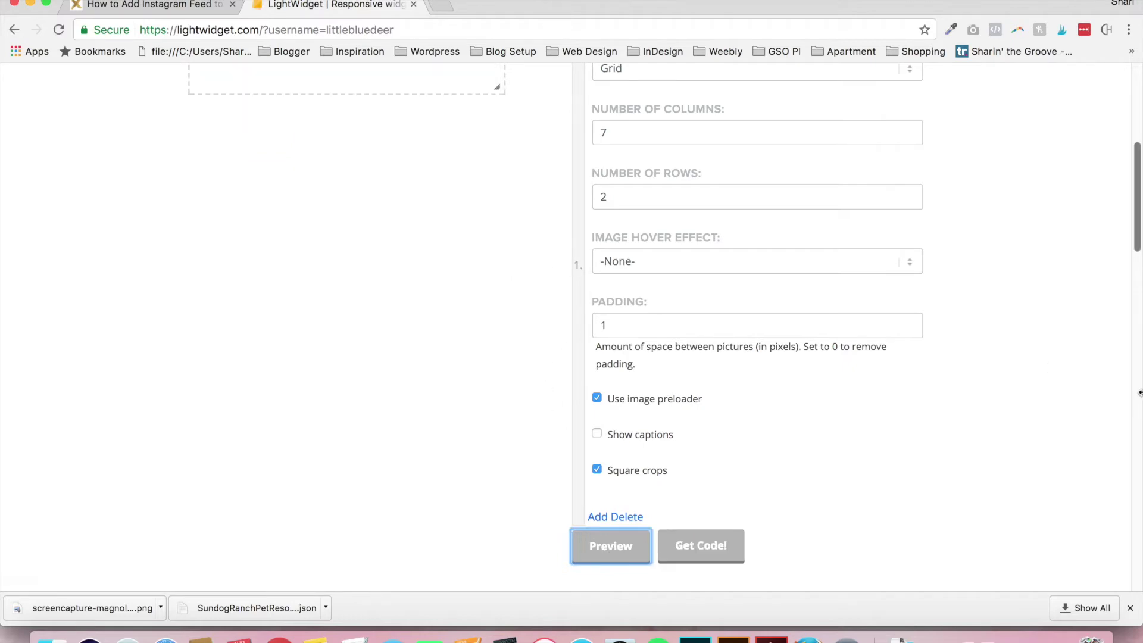
pyautogui.scroll(4, 1140, 242)
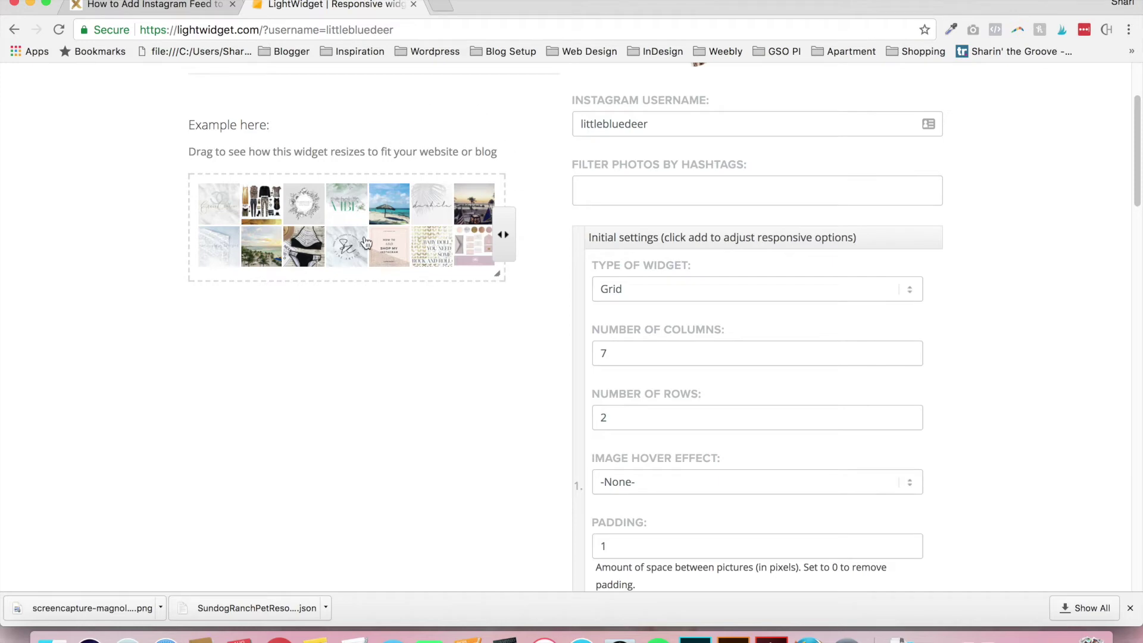
pyautogui.moveTo(505, 234); pyautogui.dragTo(533, 288)
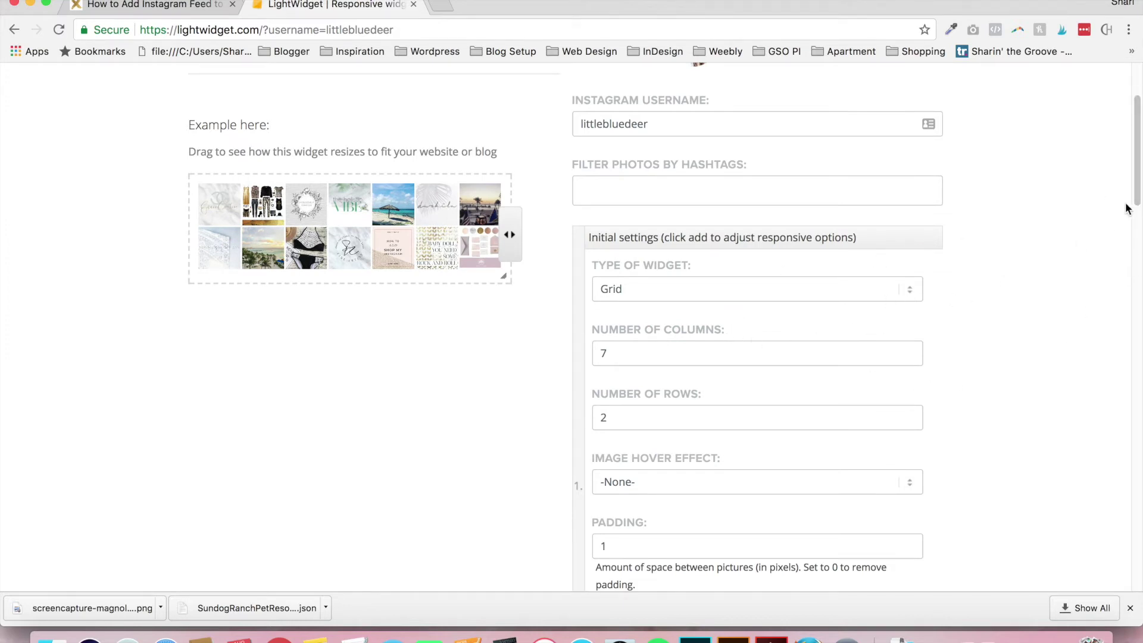
# Step: Generate the widget's embed code and copy it to the clipboard
pyautogui.moveTo(1125, 204); pyautogui.dragTo(1124, 285)
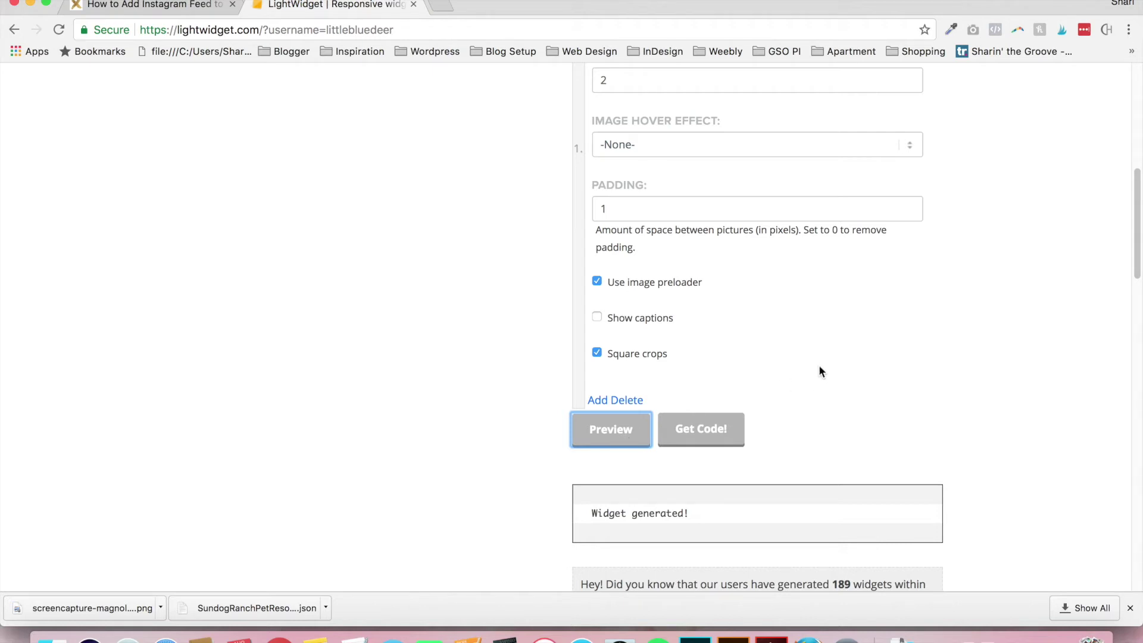
pyautogui.click(715, 443)
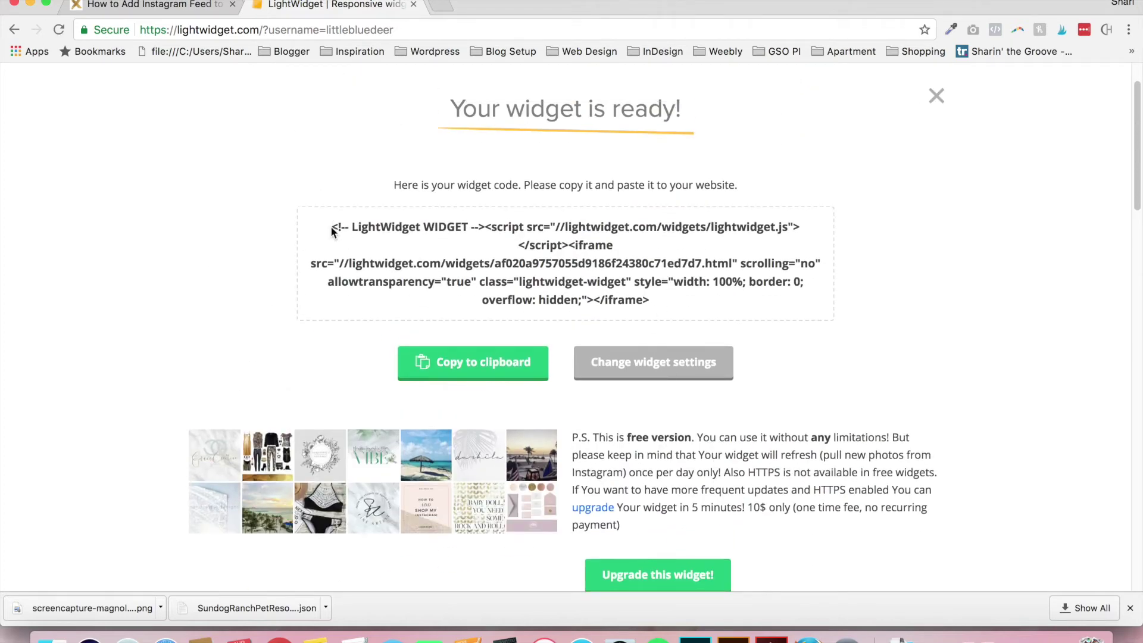
pyautogui.moveTo(331, 227); pyautogui.dragTo(679, 304)
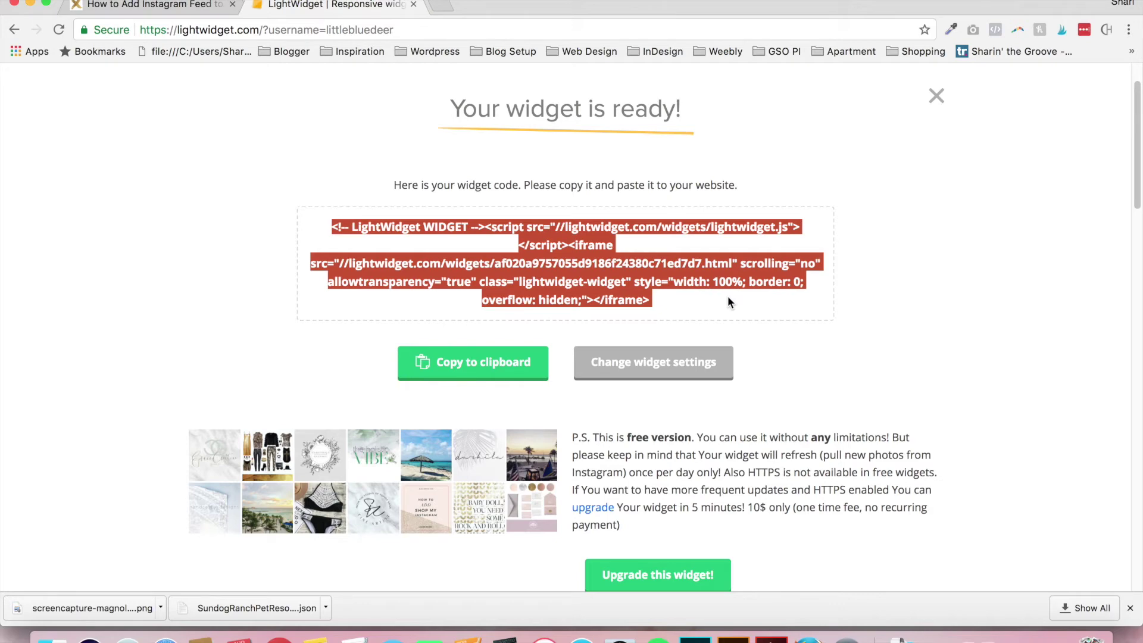
pyautogui.click(539, 366)
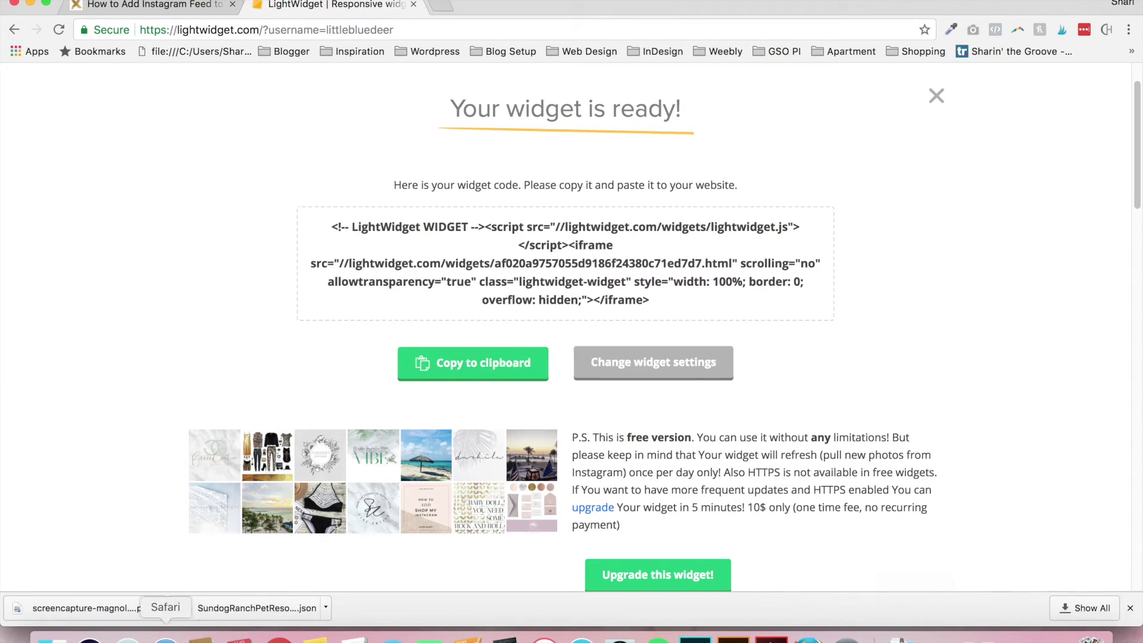
# Step: Switch to the Blogger layout in Safari and start a new HTML/JavaScript gadget in the upper section of the footer
pyautogui.click(166, 638)
pyautogui.click(308, 24)
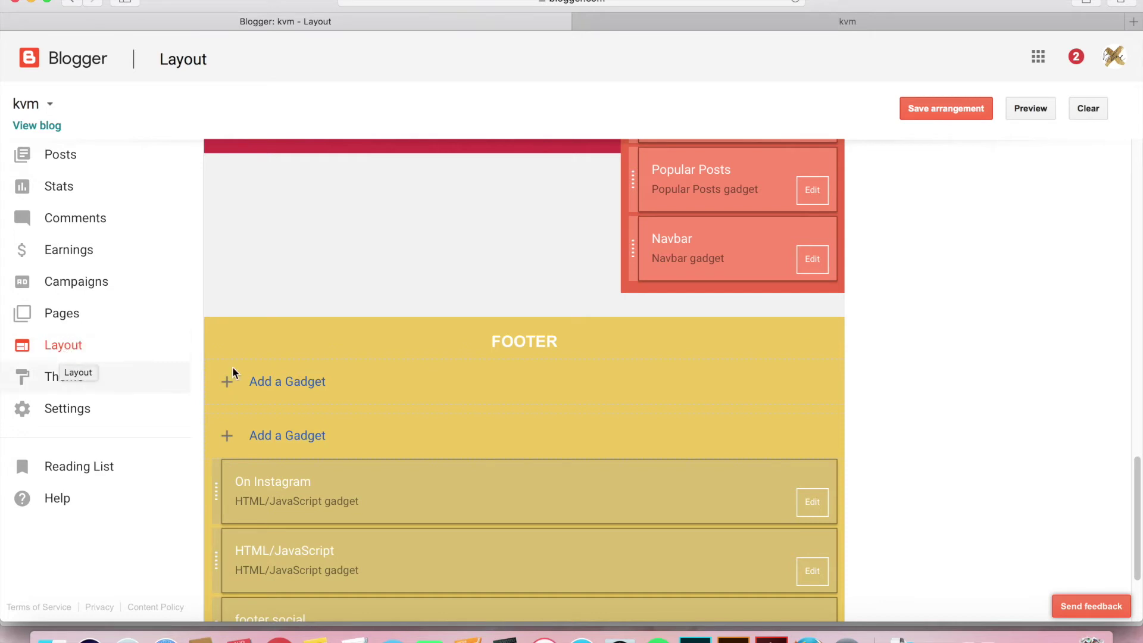
pyautogui.moveTo(1137, 476); pyautogui.dragTo(1131, 536)
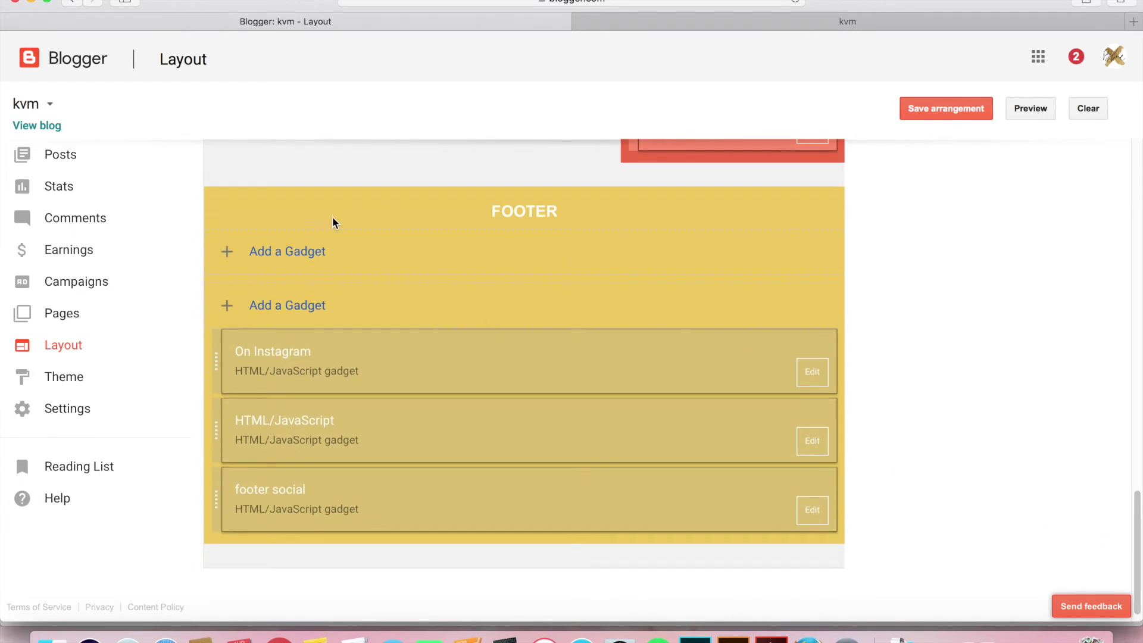
pyautogui.click(302, 252)
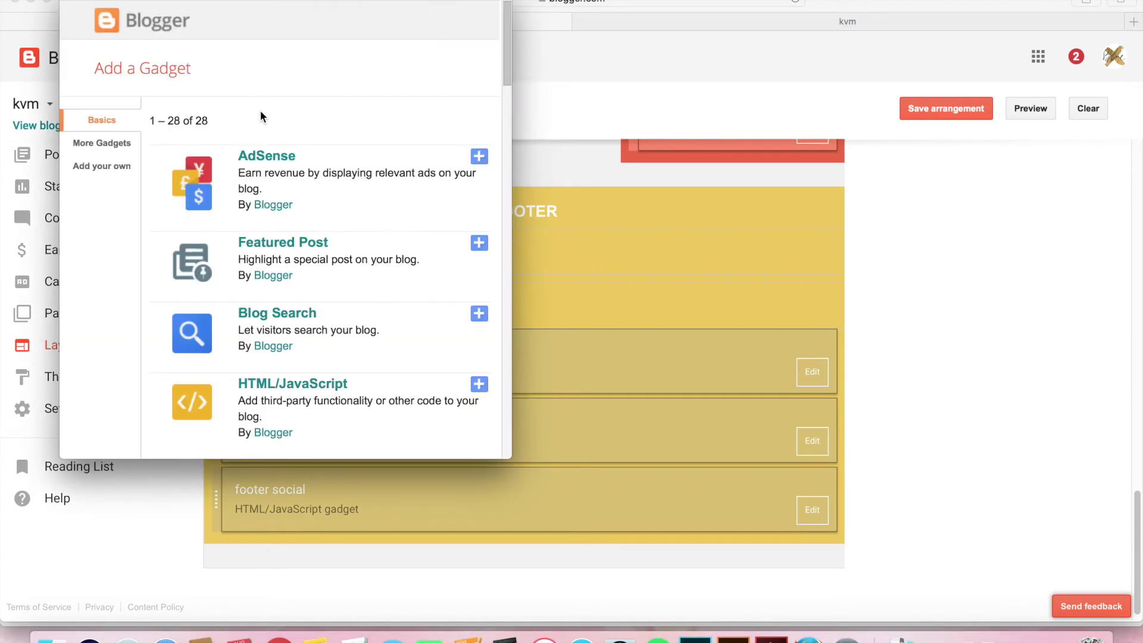
pyautogui.click(478, 385)
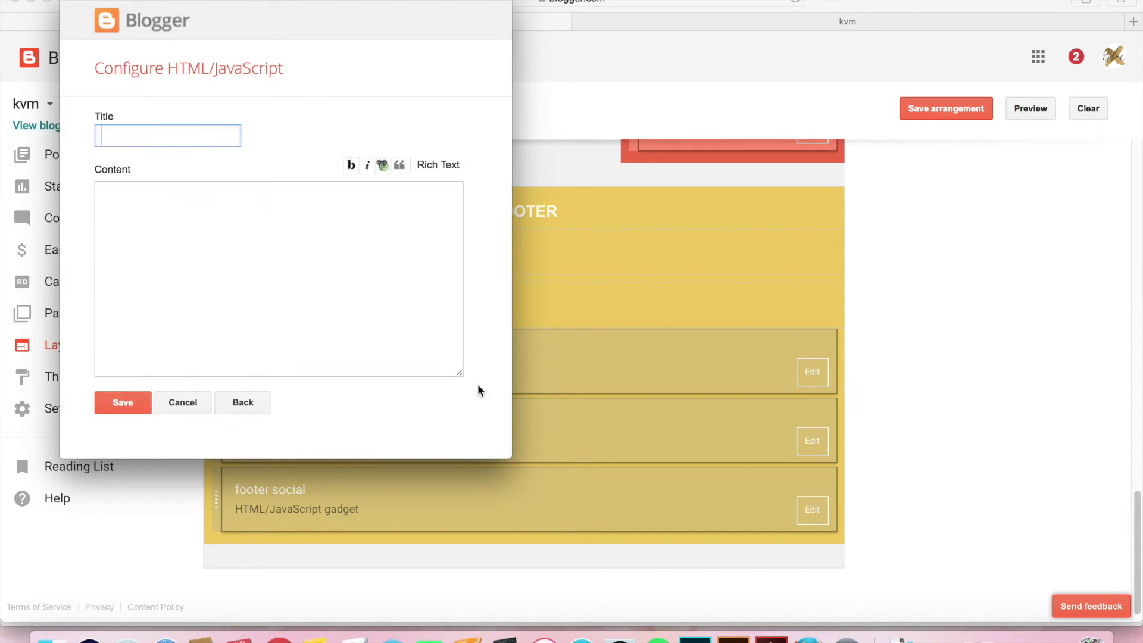
# Step: Paste the LightWidget code as the gadget's content, title it "Find Me on Instagram" and save it
pyautogui.click(266, 263)
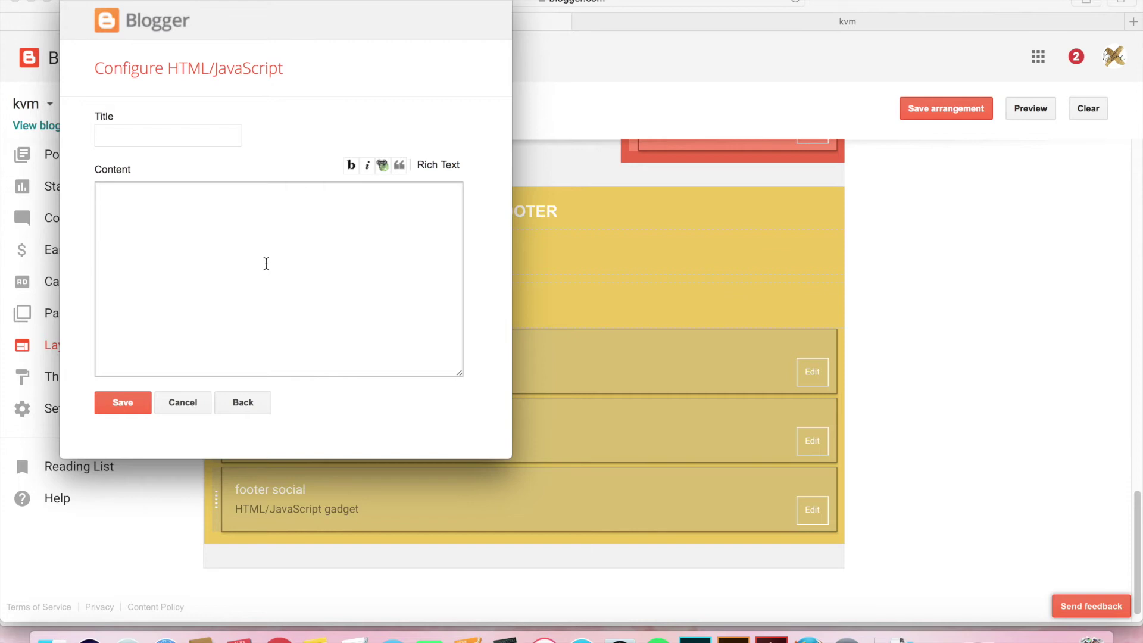
pyautogui.press('super+v')
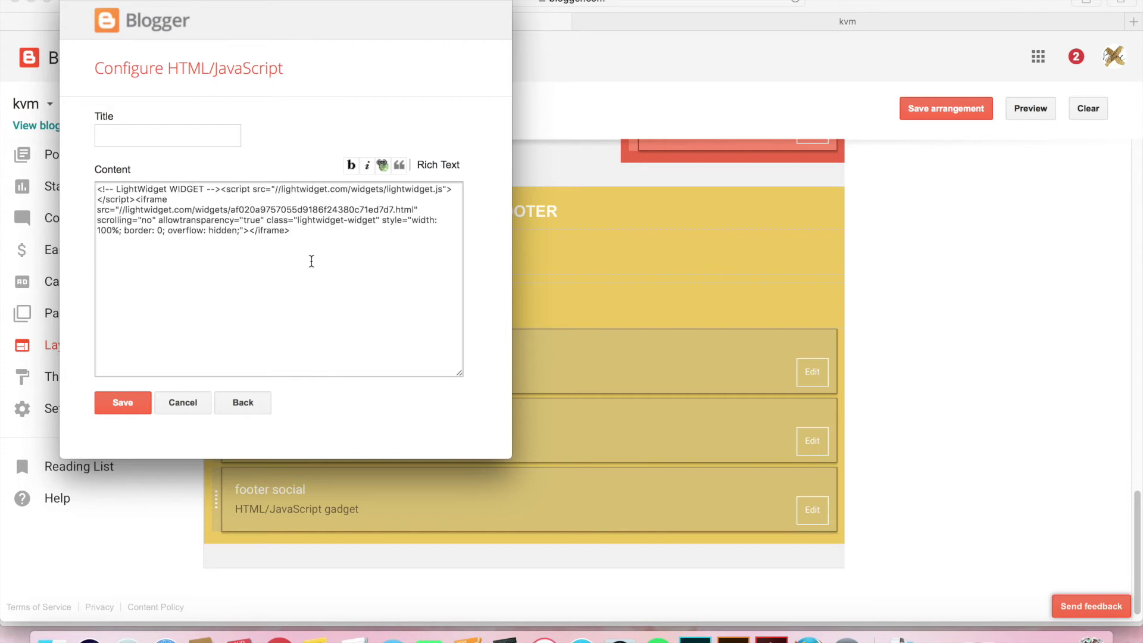
pyautogui.click(211, 135)
pyautogui.write('Fi')
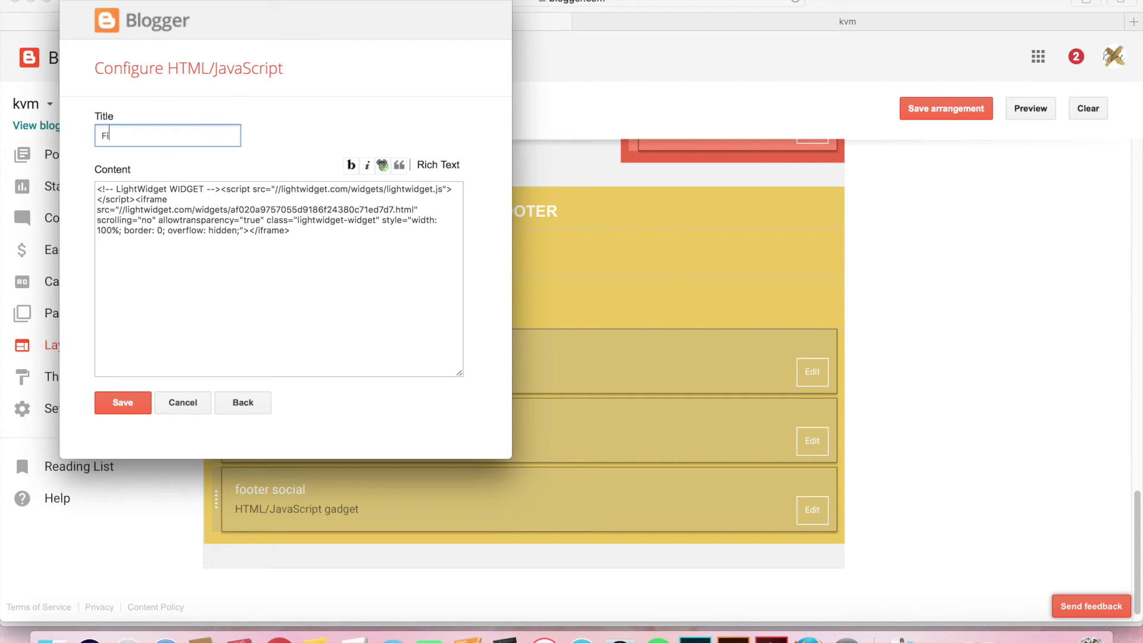
pyautogui.write('nd Me on Instagram')
pyautogui.click(137, 409)
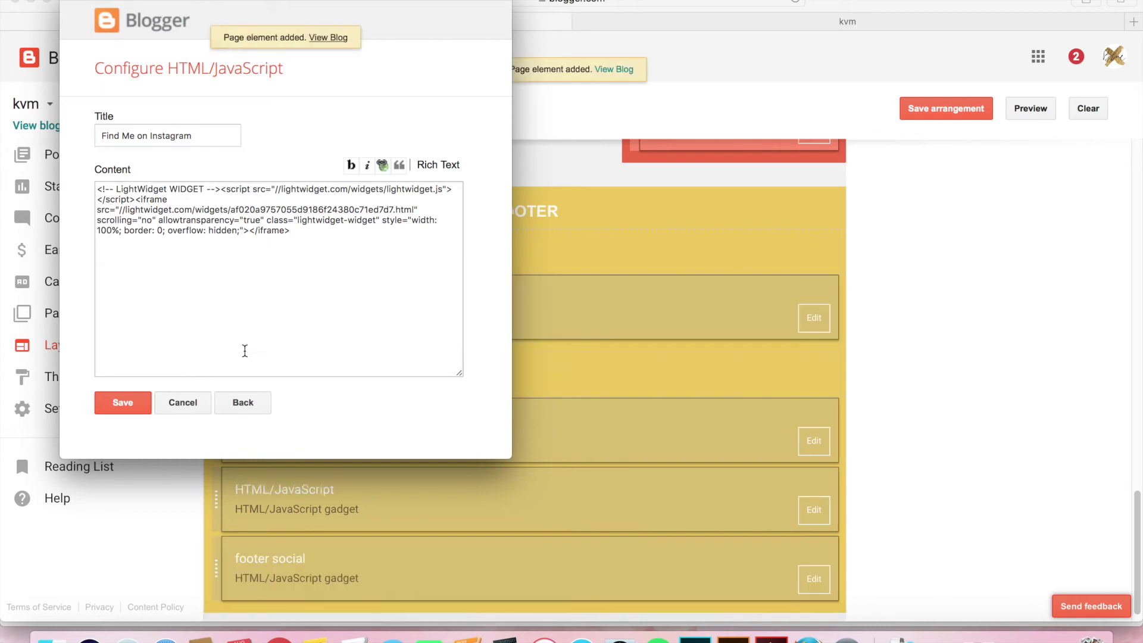
# Step: Compare the Instagram feed in the live blog's footer with the gadgets in the footer layout
pyautogui.click(727, 21)
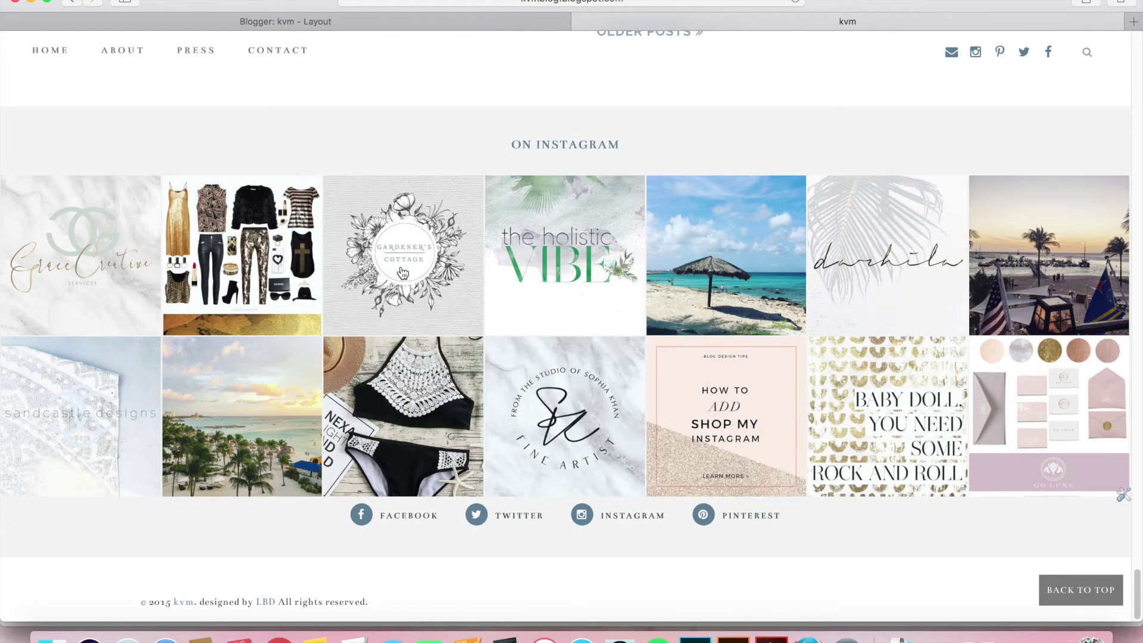
pyautogui.click(510, 22)
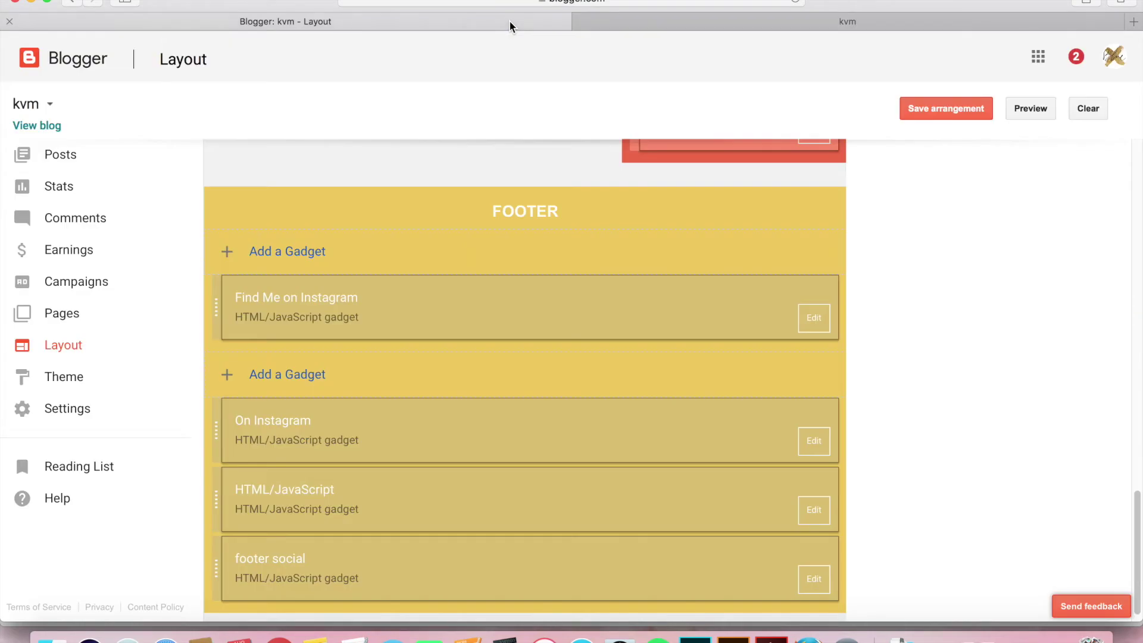
pyautogui.click(652, 21)
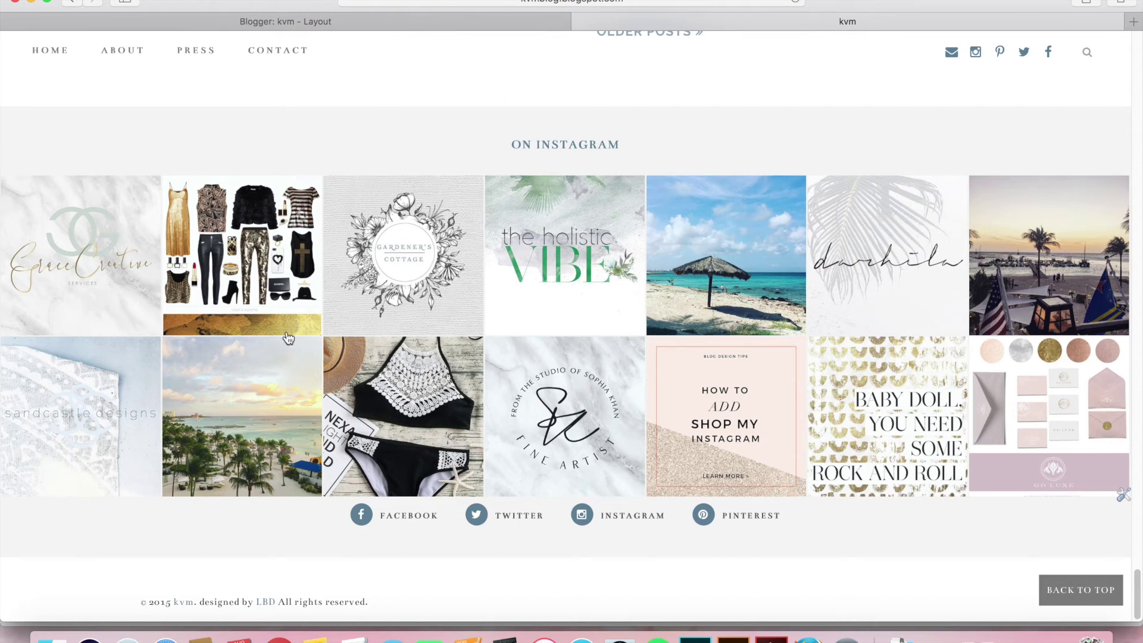
pyautogui.click(477, 21)
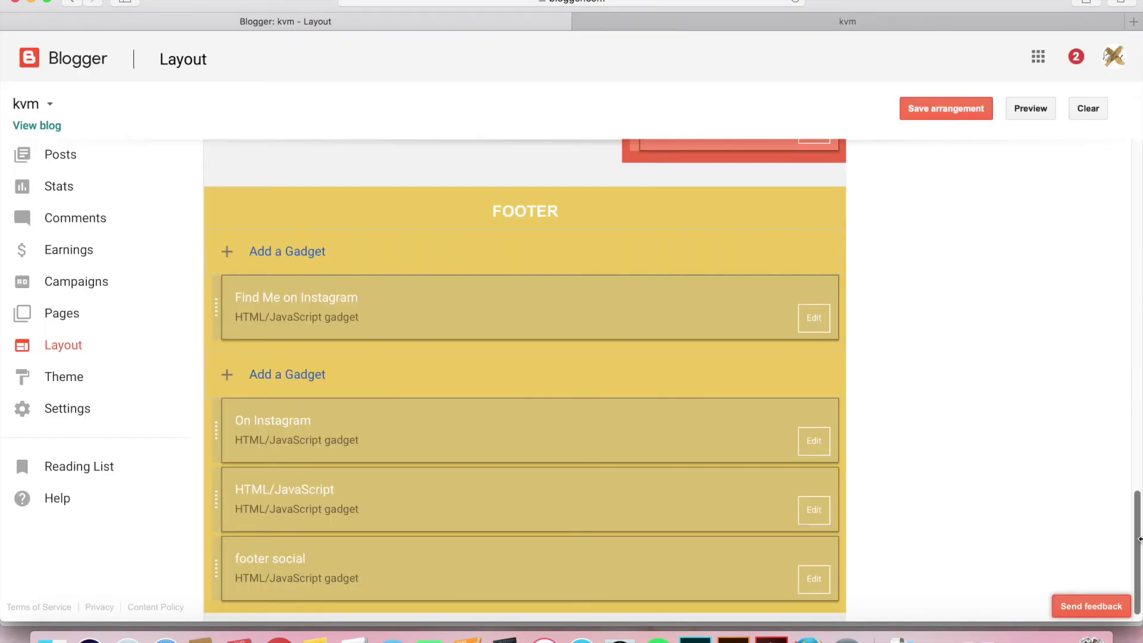
# Step: Switch to LightWidget in Chrome, reopen the widget settings and set the grid to 3 columns and 3 rows
pyautogui.click(280, 637)
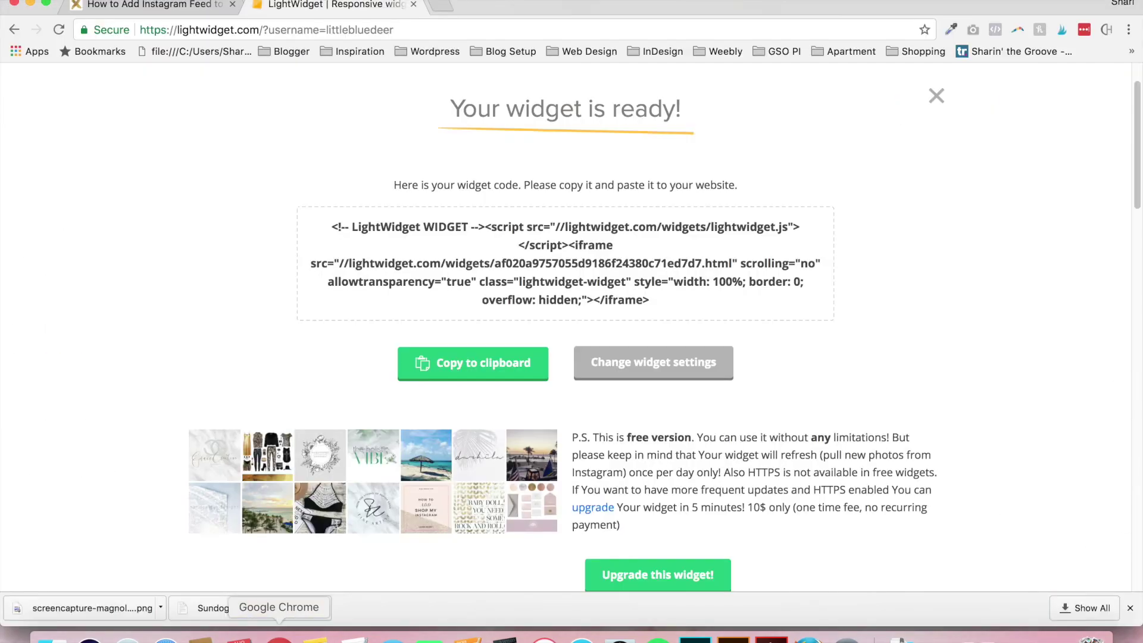
pyautogui.click(640, 366)
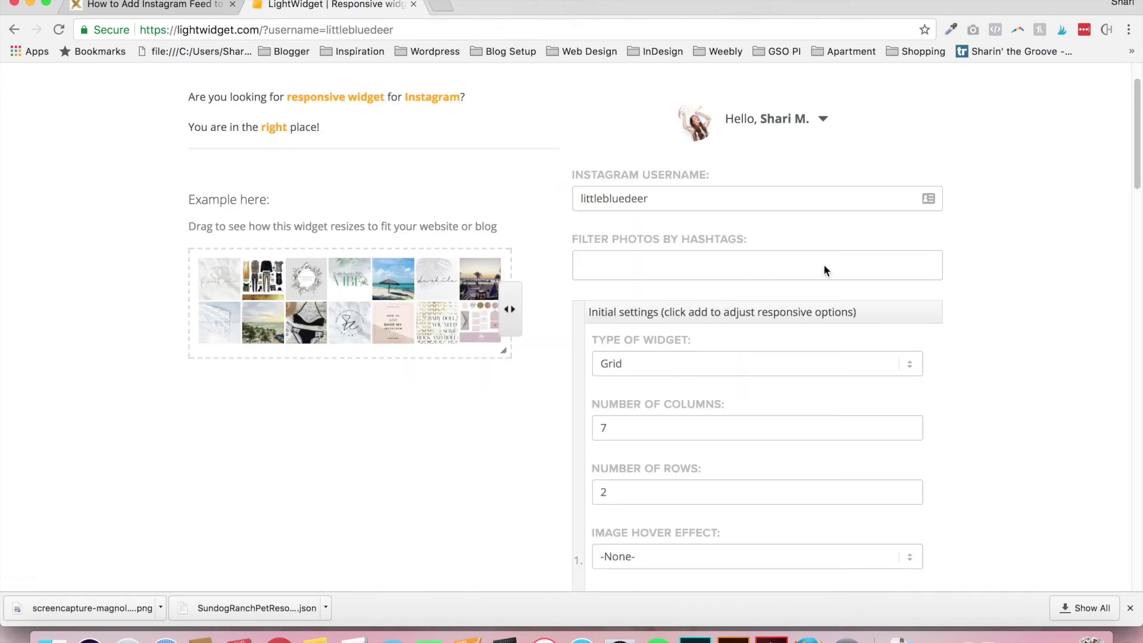
pyautogui.scroll(-5, 779, 178)
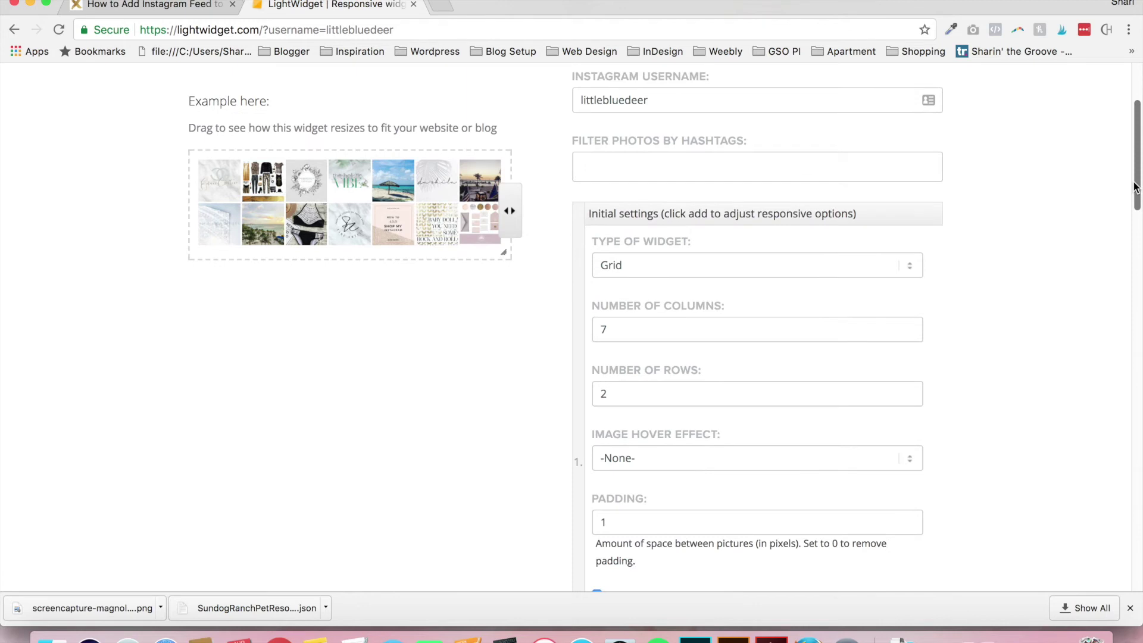
pyautogui.doubleClick(630, 287)
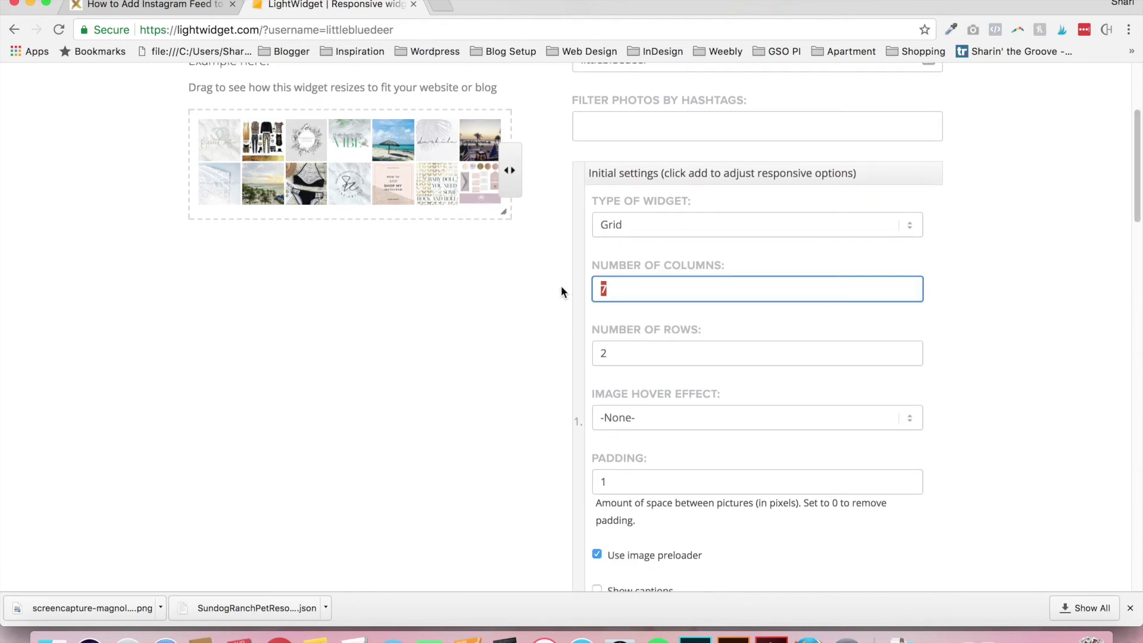
pyautogui.write('3')
pyautogui.moveTo(611, 354); pyautogui.dragTo(592, 355)
pyautogui.write('3')
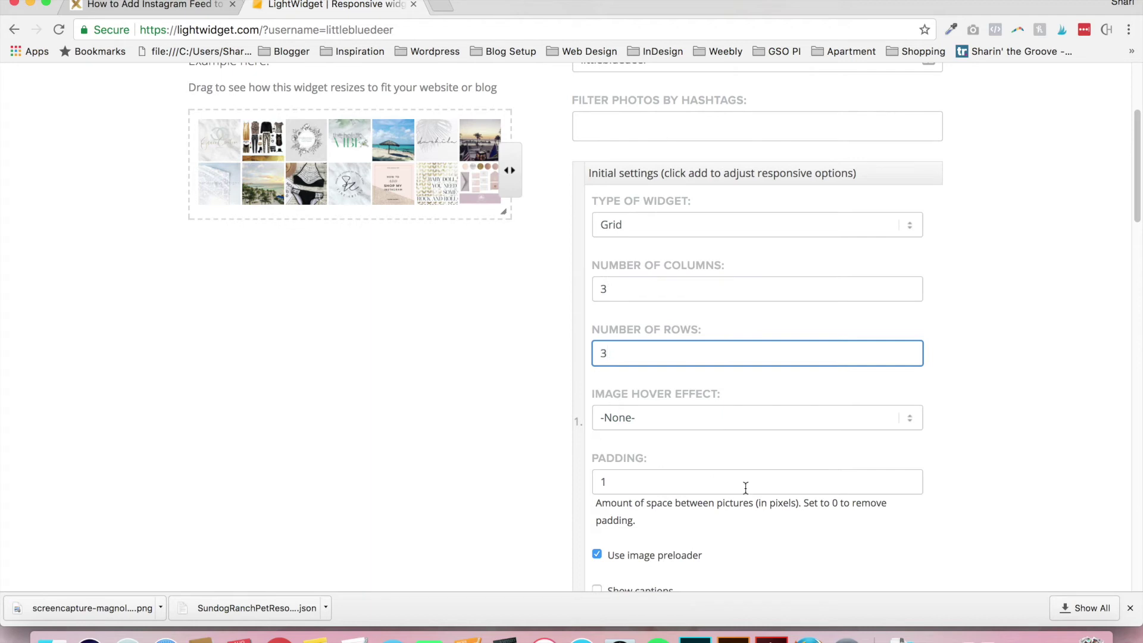
# Step: Preview the widget with the new grid layout and check the example
pyautogui.moveTo(1136, 221); pyautogui.dragTo(1136, 270)
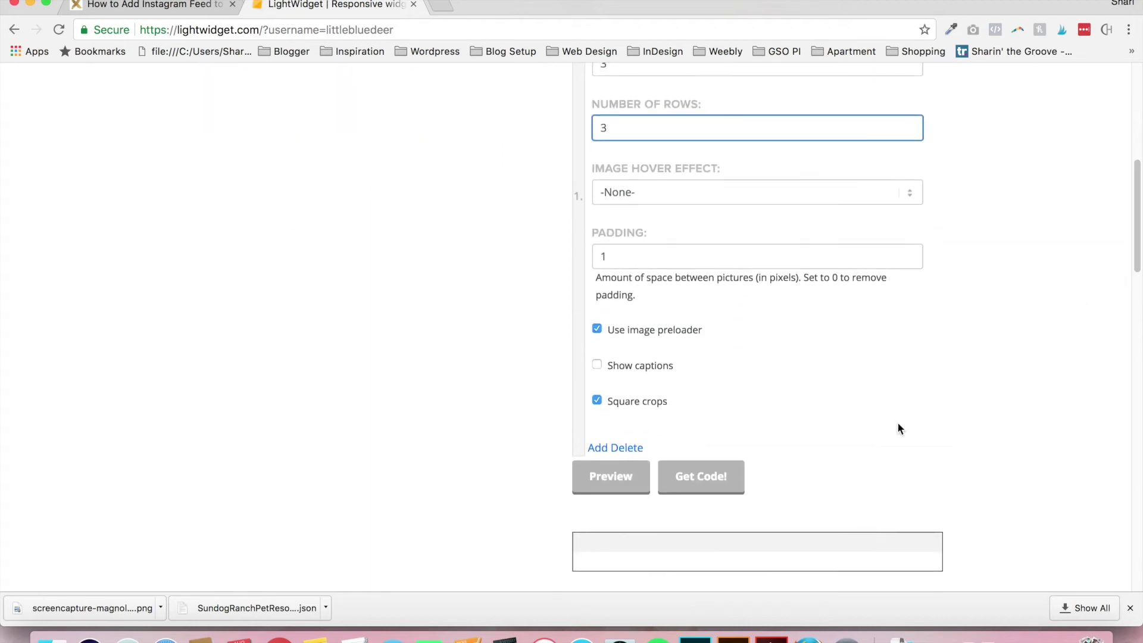
pyautogui.click(629, 477)
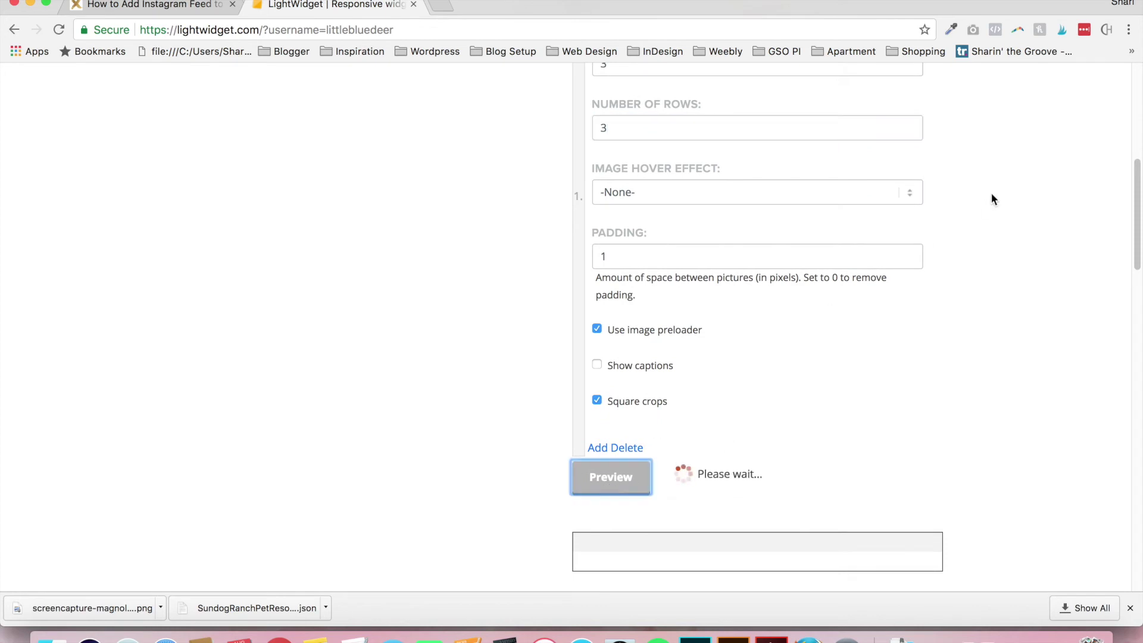
pyautogui.moveTo(1129, 235); pyautogui.dragTo(1131, 164)
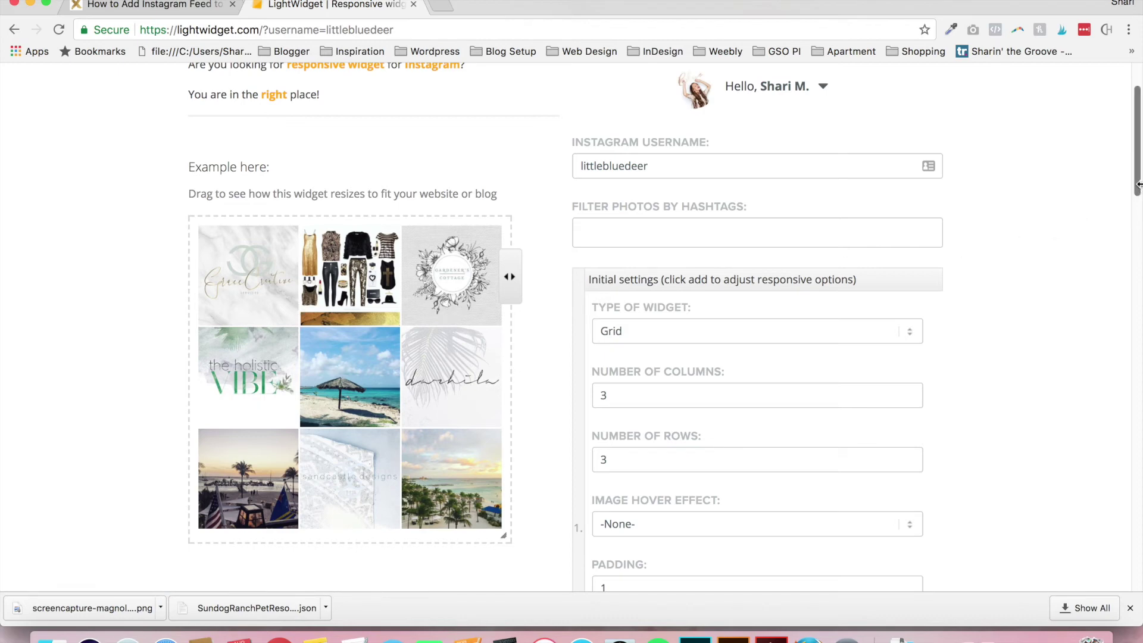
# Step: Generate the embed code for the 3 by 3 widget and copy all of it
pyautogui.moveTo(1137, 185); pyautogui.dragTo(1137, 271)
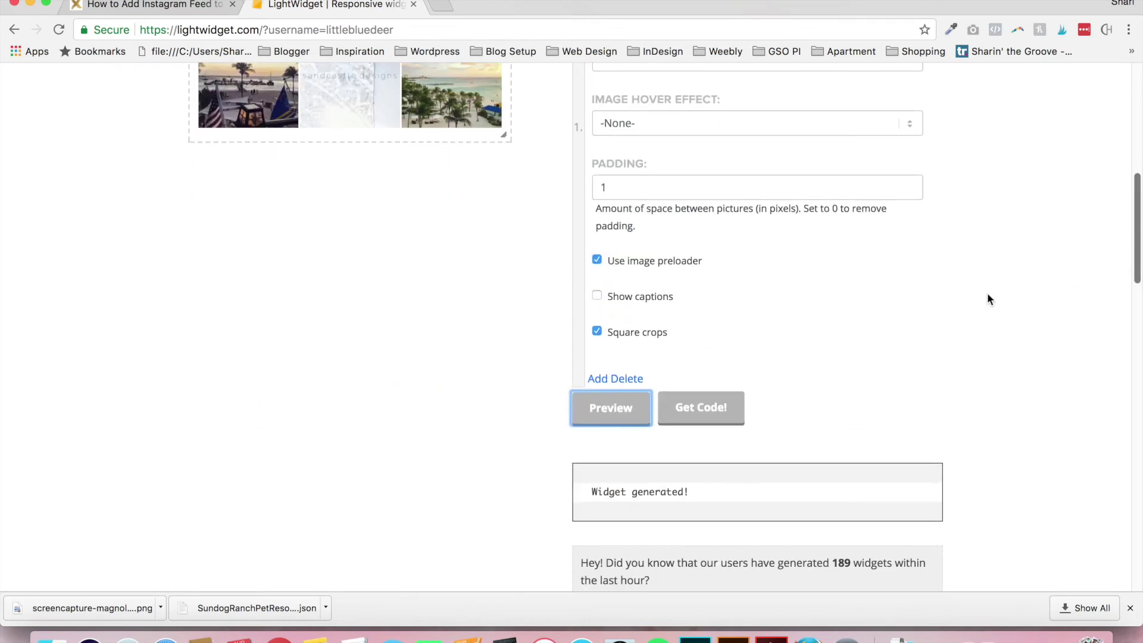
pyautogui.click(721, 414)
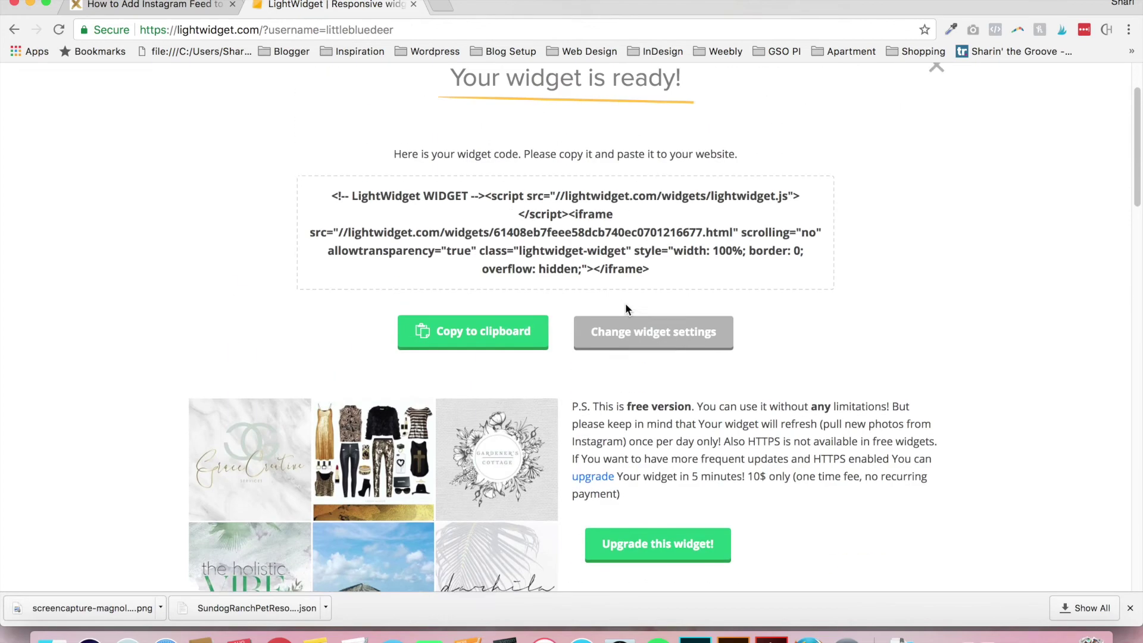
pyautogui.moveTo(659, 302); pyautogui.dragTo(330, 226)
pyautogui.press('super+c')
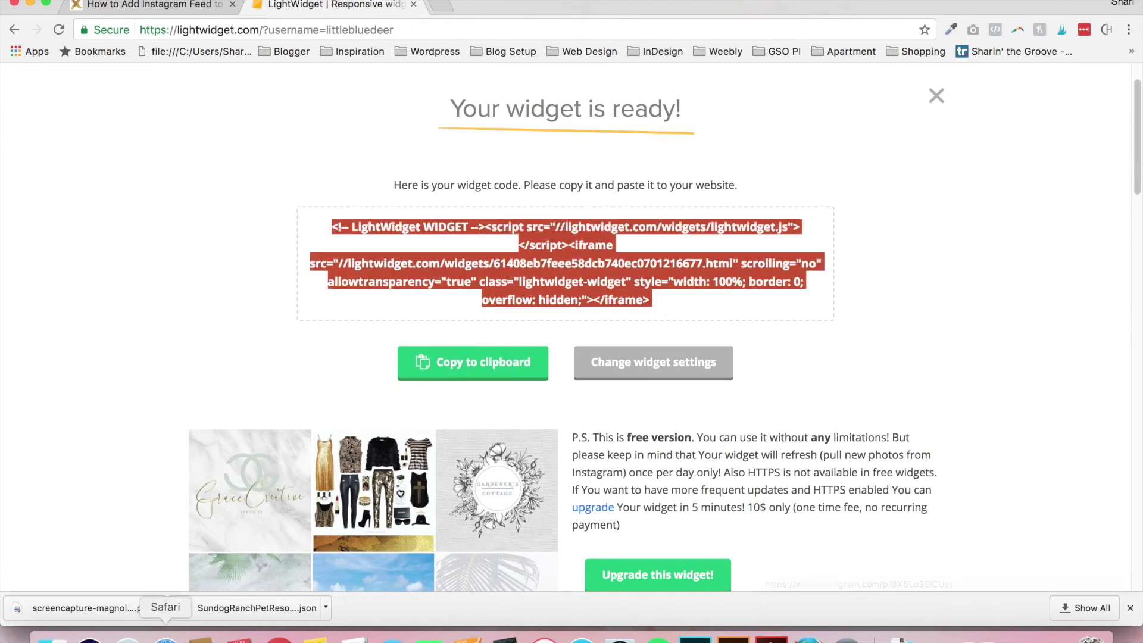
# Step: Switch to Blogger in Safari, start an HTML/JavaScript gadget in the sidebar and paste the new widget code into its content
pyautogui.click(166, 639)
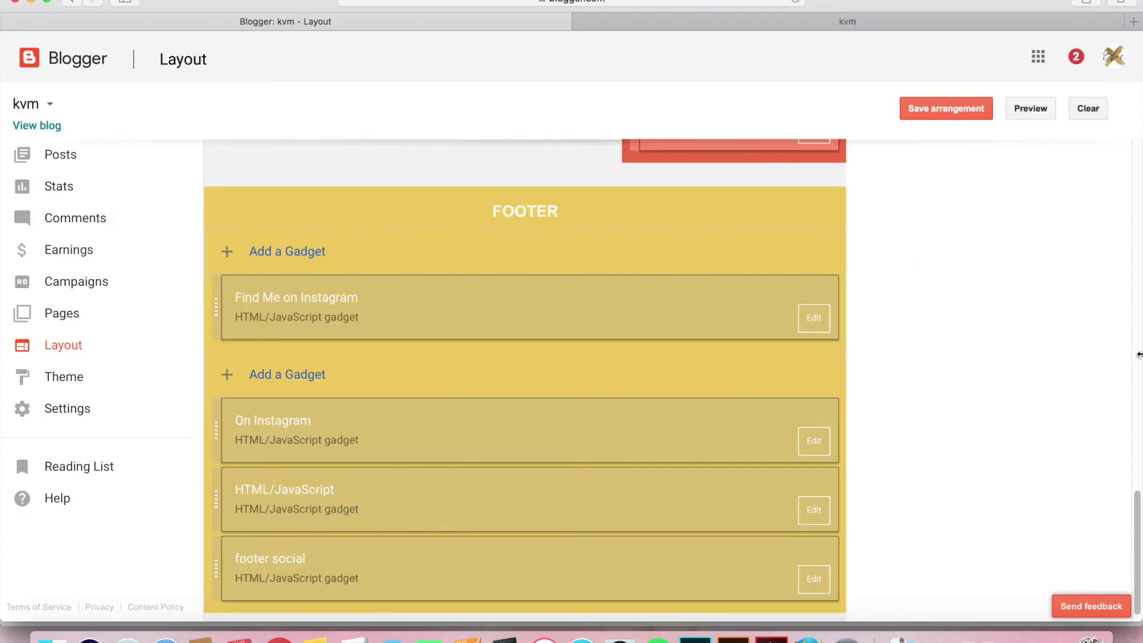
pyautogui.moveTo(1140, 527); pyautogui.dragTo(1139, 393)
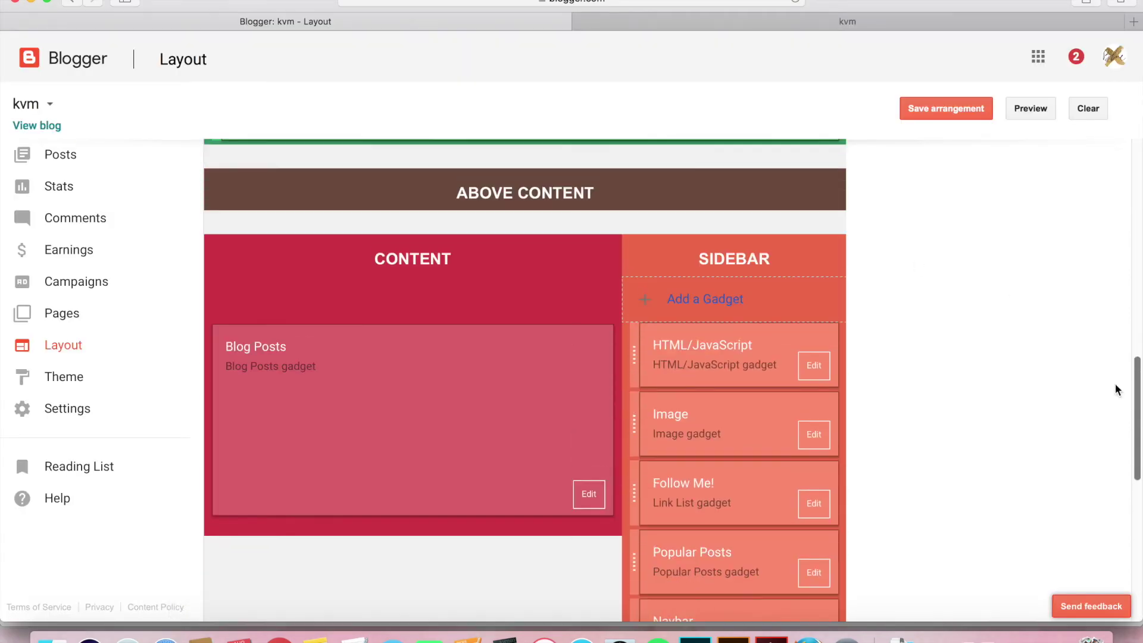
pyautogui.click(723, 305)
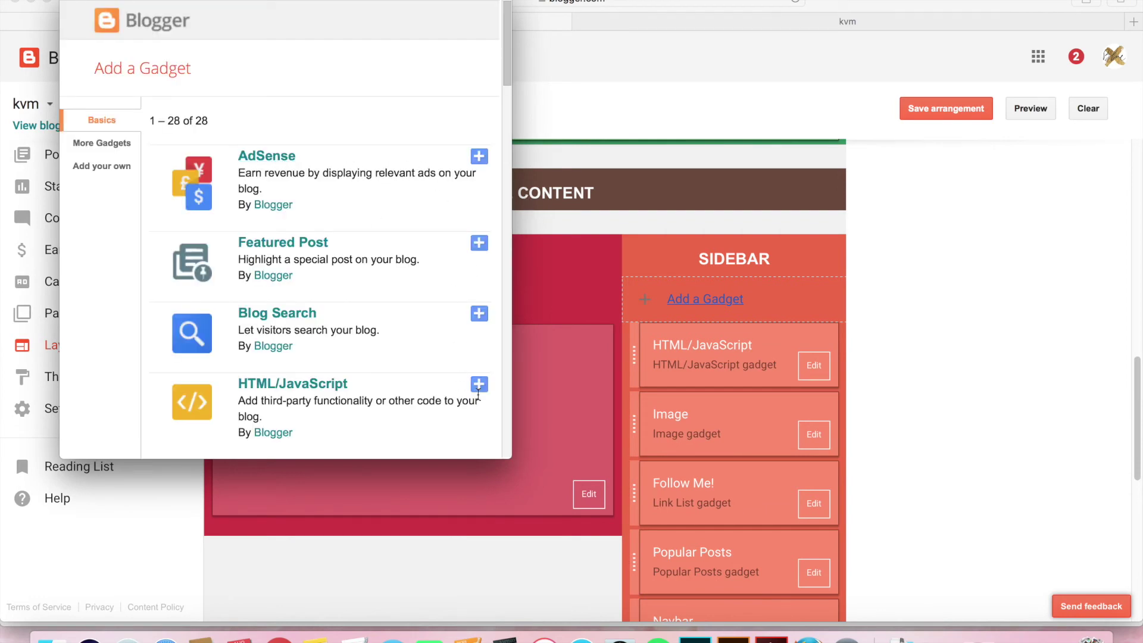
pyautogui.click(479, 385)
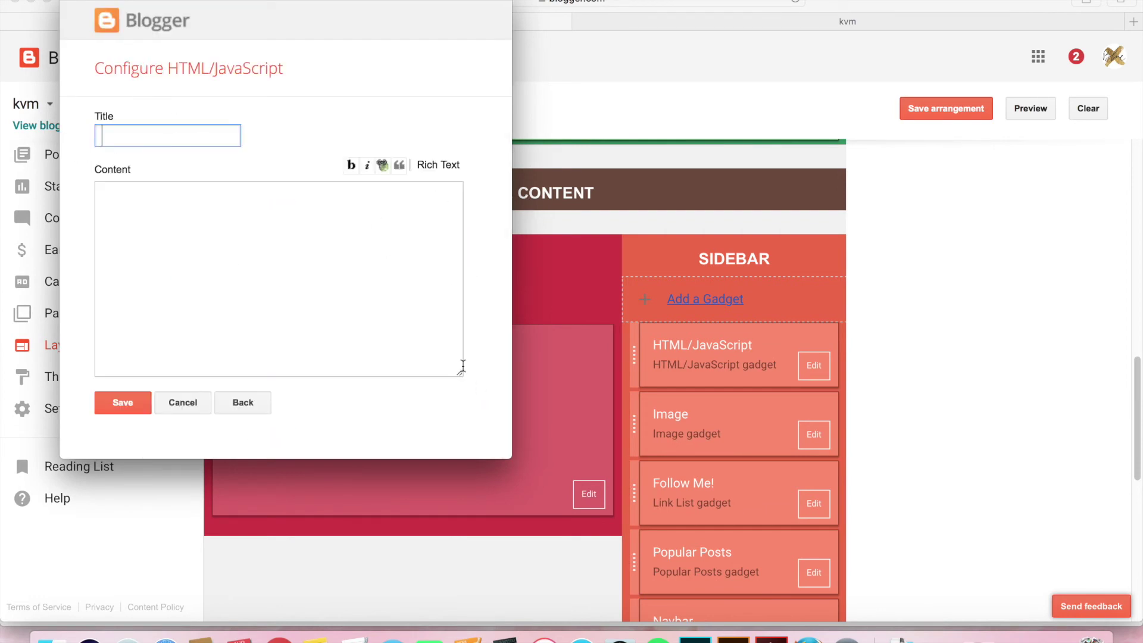
pyautogui.click(252, 286)
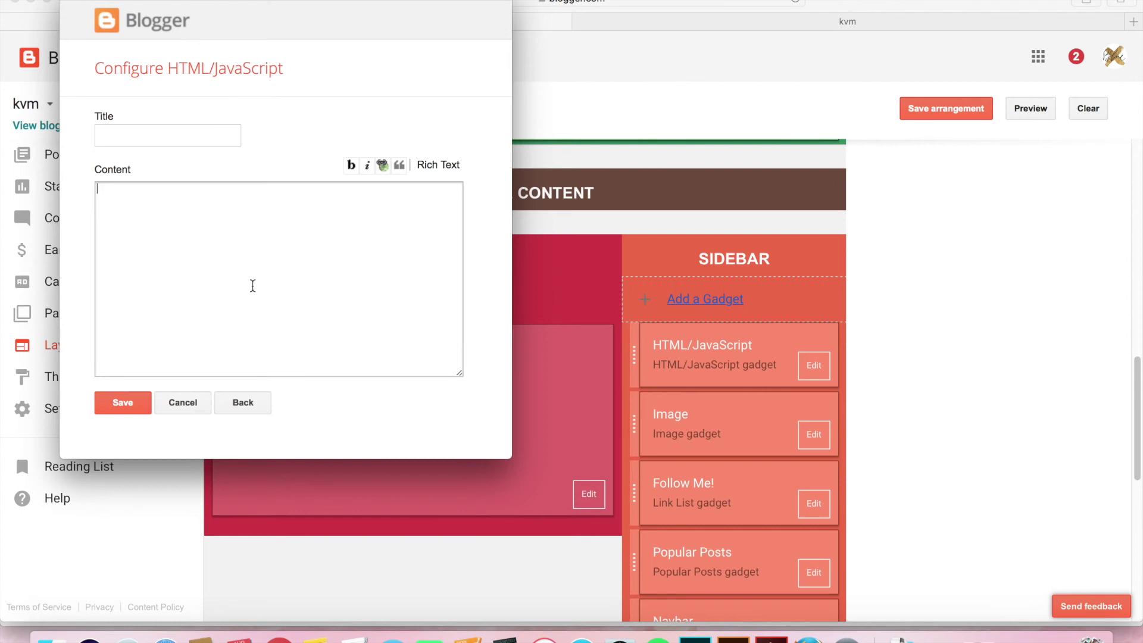
pyautogui.press('super+v')
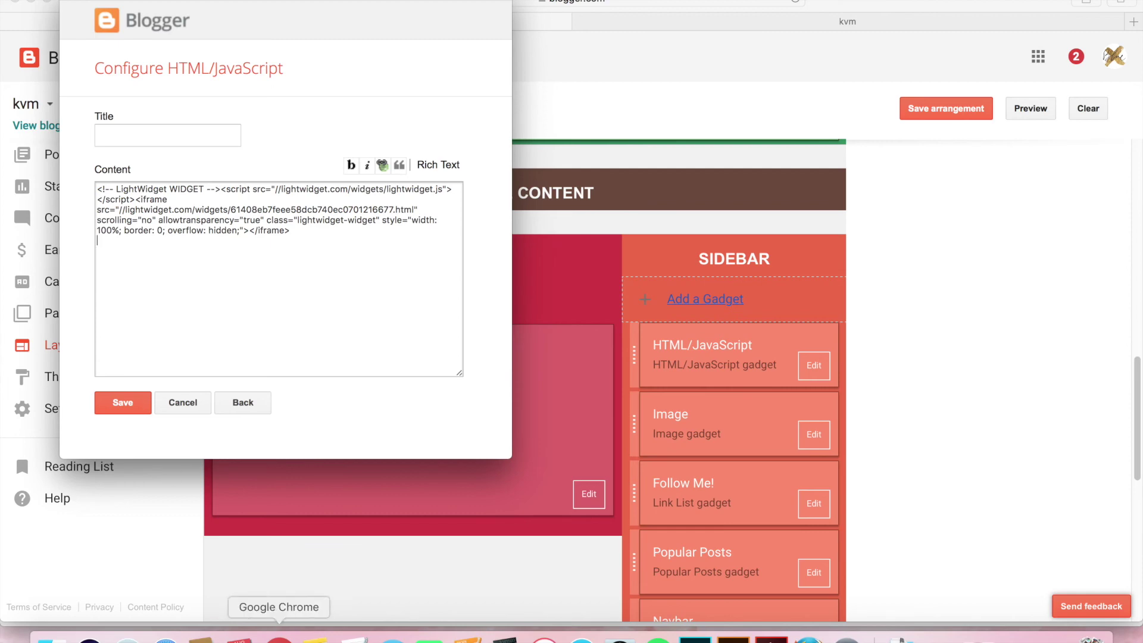
# Step: Switch to LightWidget in Chrome, reopen the widget settings and look briefly at the blog post on adding an Instagram feed
pyautogui.click(279, 639)
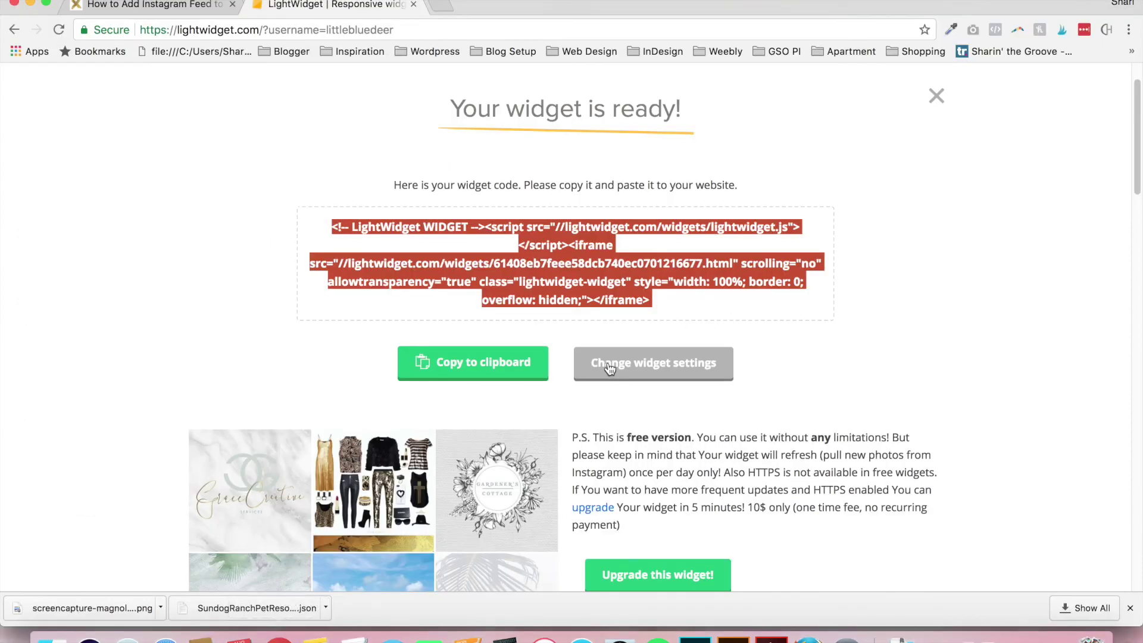
pyautogui.click(608, 364)
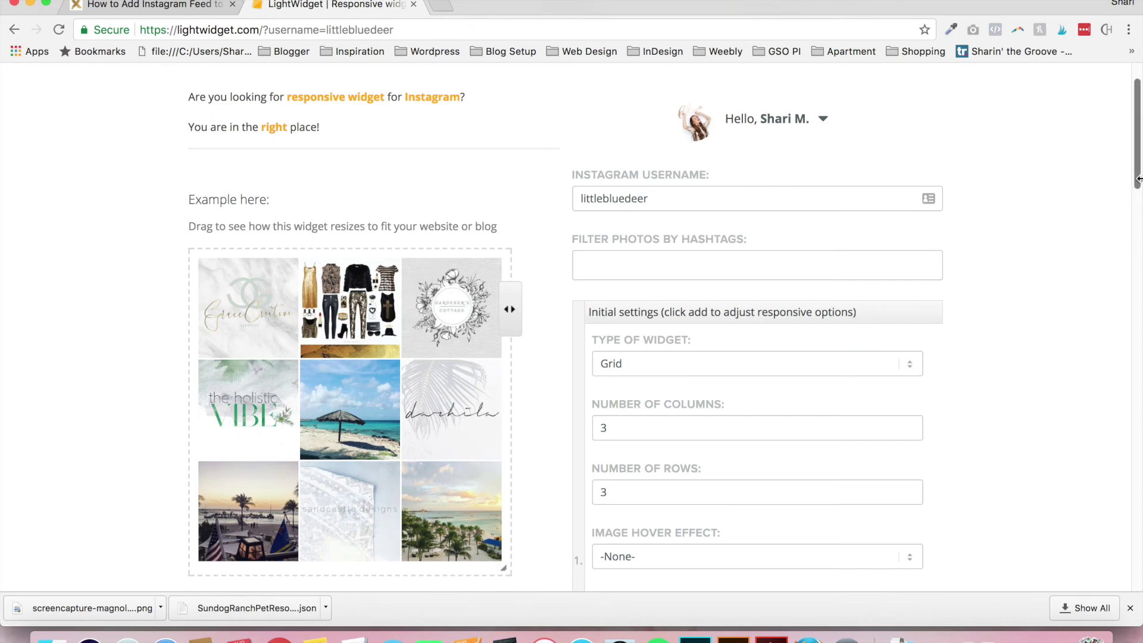
pyautogui.click(216, 12)
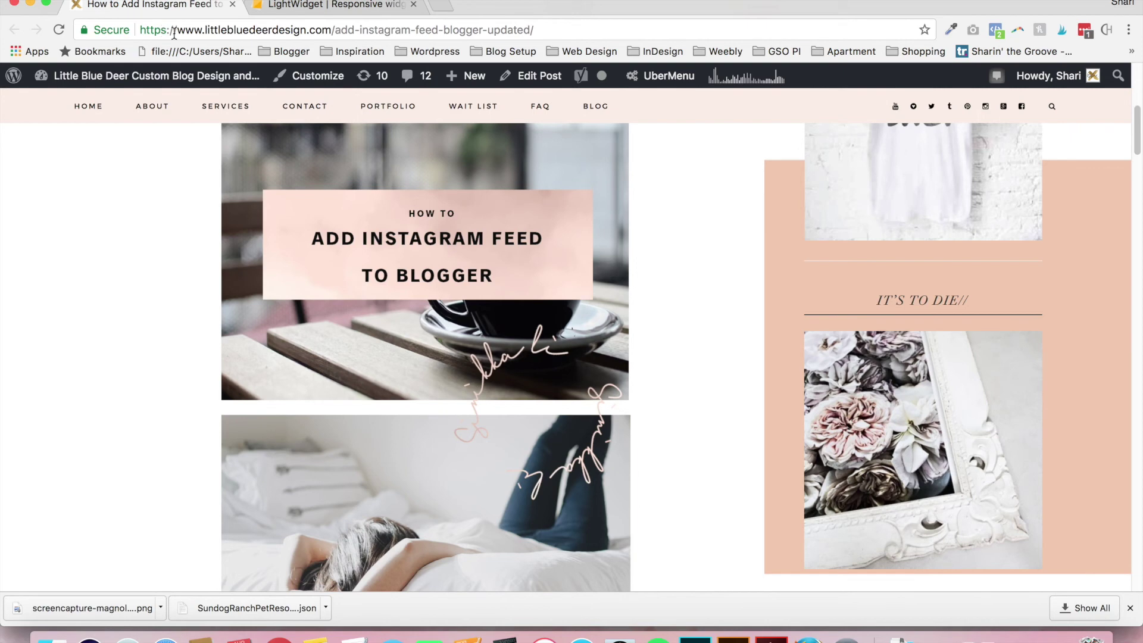
pyautogui.click(307, 9)
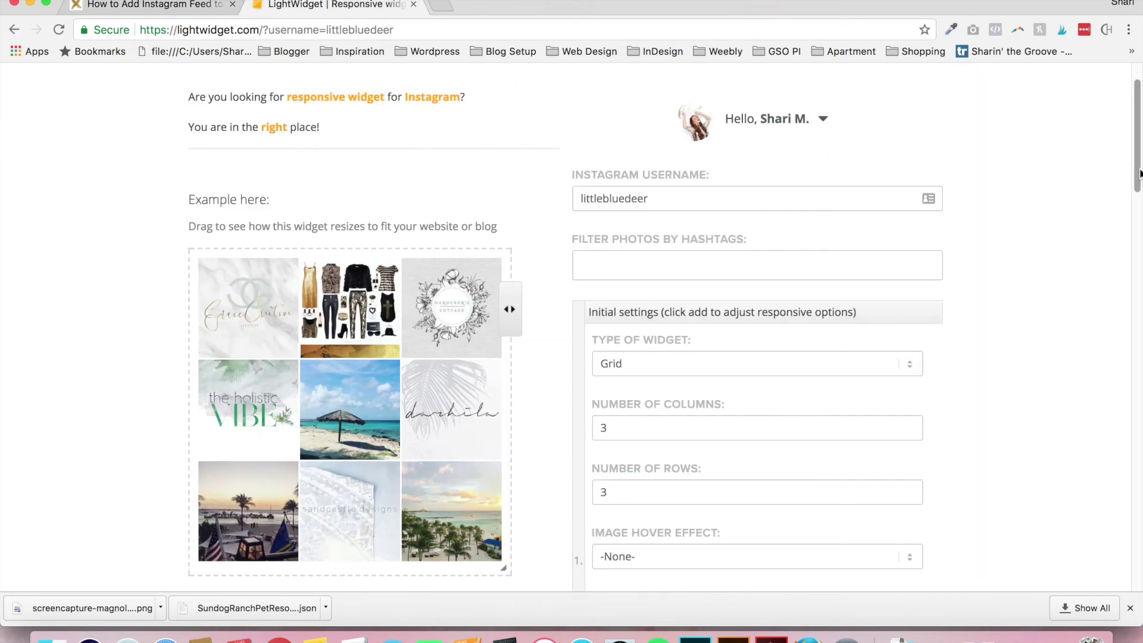
# Step: Open LightWidget's widget upgrade page and review the upgrade terms and the code submission form
pyautogui.scroll(2, 833, 161)
pyautogui.click(882, 98)
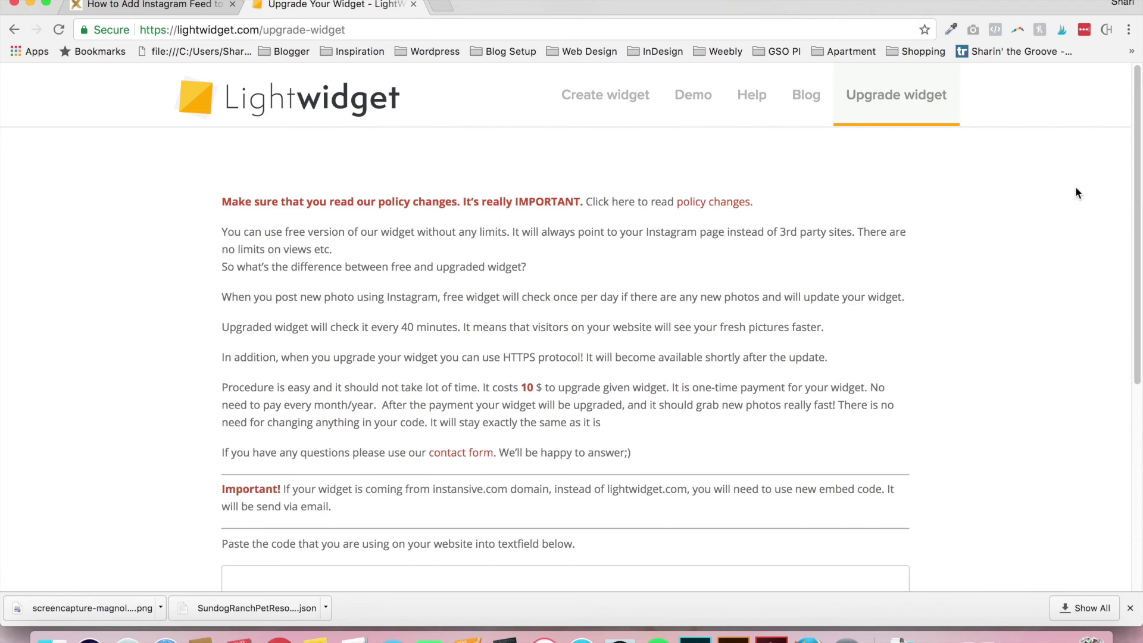
pyautogui.scroll(-1, 1135, 227)
pyautogui.scroll(-5, 1135, 226)
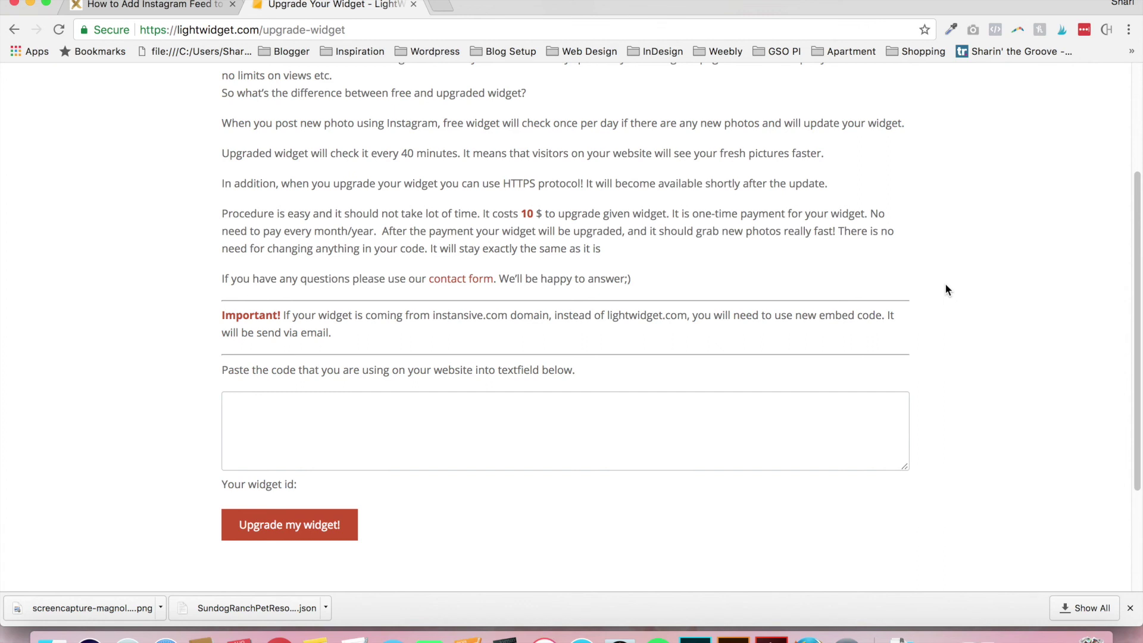
# Step: Paste the copied 3 by 3 widget embed code into the code field of LightWidget's upgrade form
pyautogui.click(348, 421)
pyautogui.press('super+v')
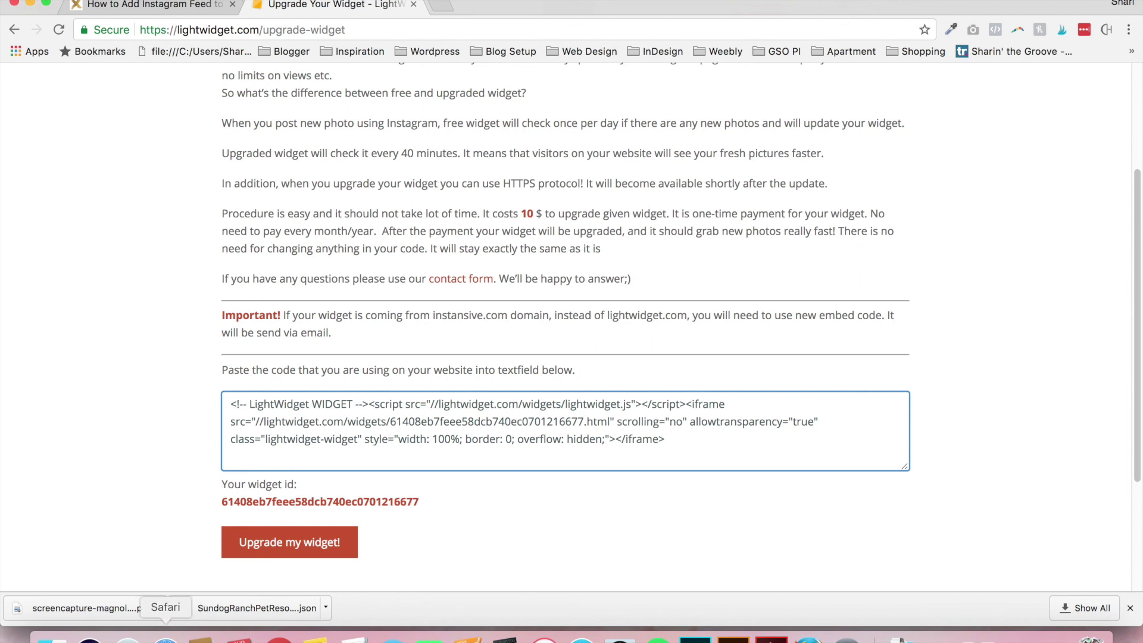
# Step: Switch to Blogger in Safari, save the sidebar HTML/JavaScript gadget containing the LightWidget code and bring up the kvm blog page
pyautogui.click(163, 639)
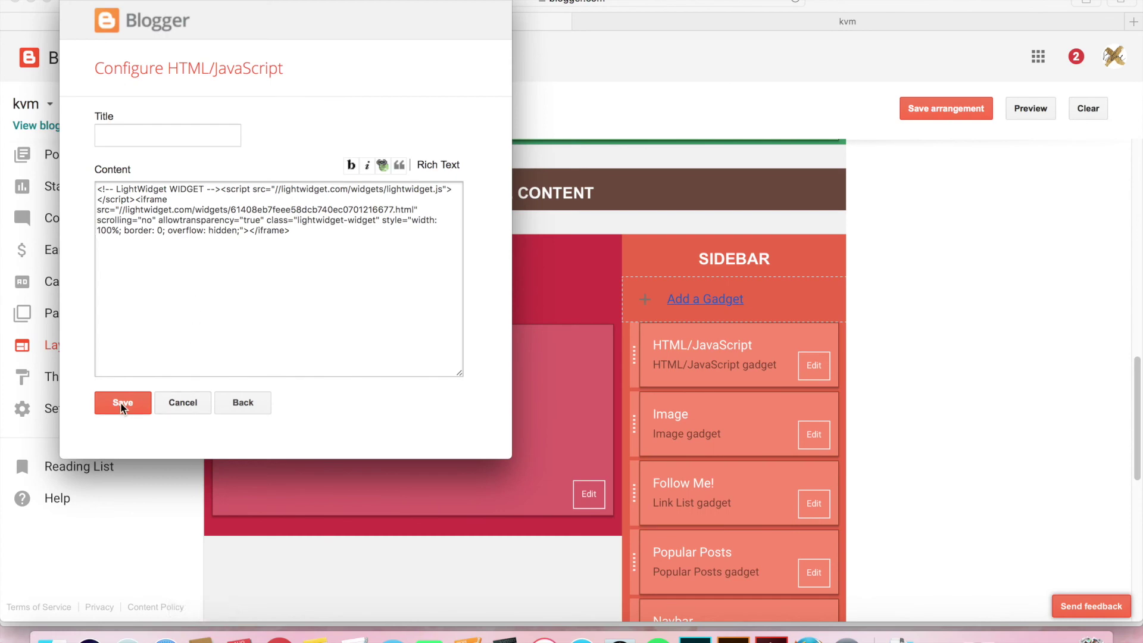
pyautogui.click(121, 402)
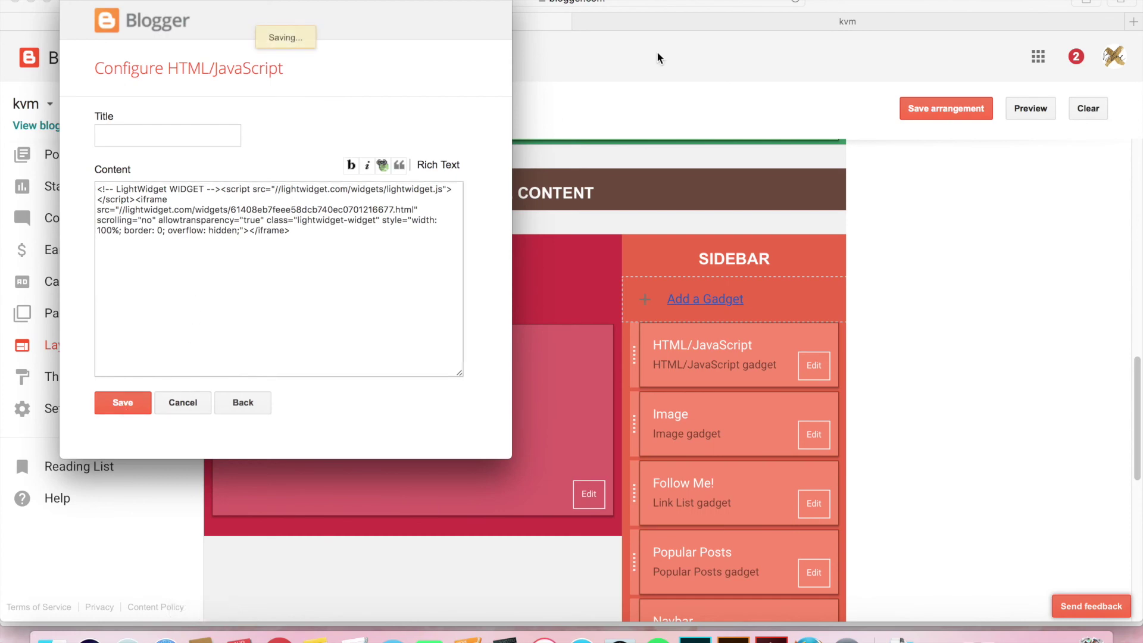
pyautogui.click(646, 24)
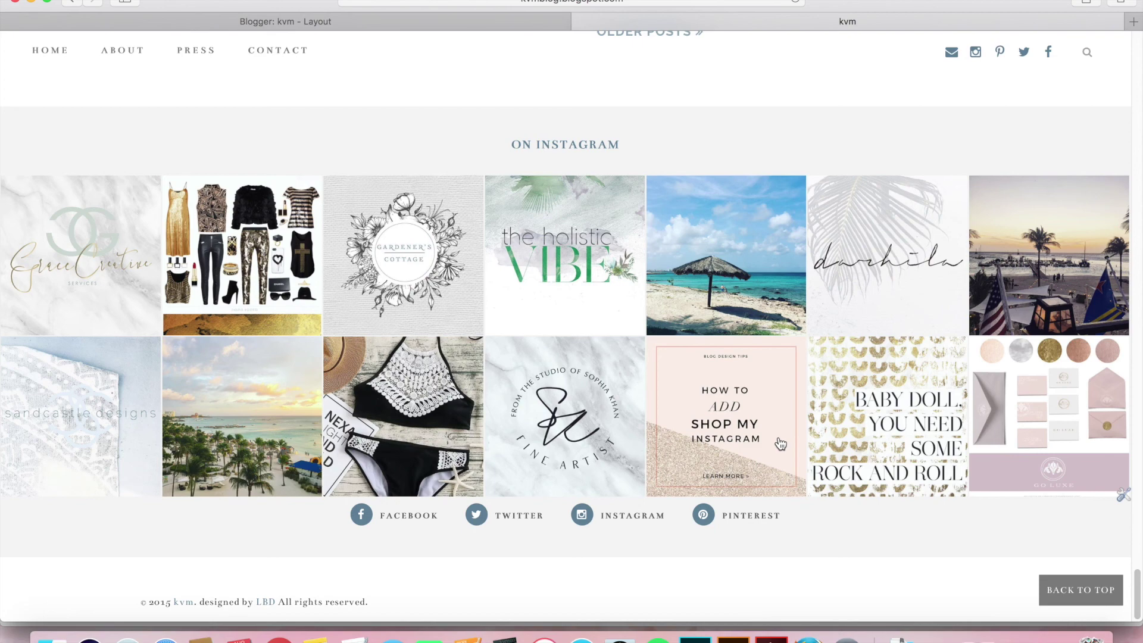
# Step: Switch to Chrome and look through the Little Blue Deer post on adding an Instagram feed to Blogger, ending at its title
pyautogui.click(280, 640)
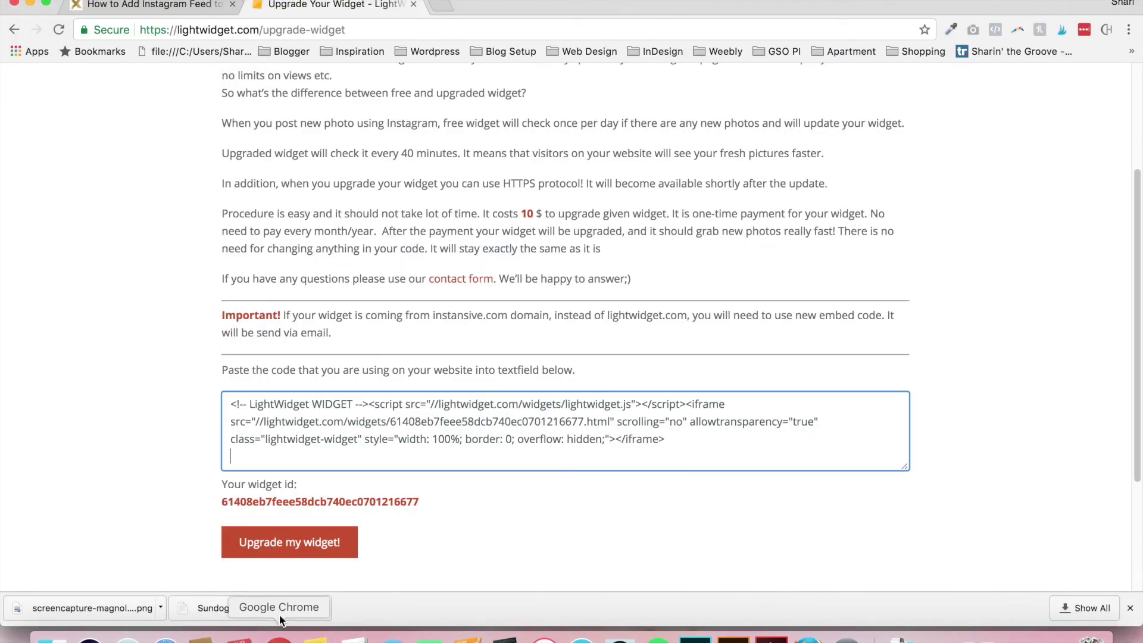
pyautogui.click(201, 8)
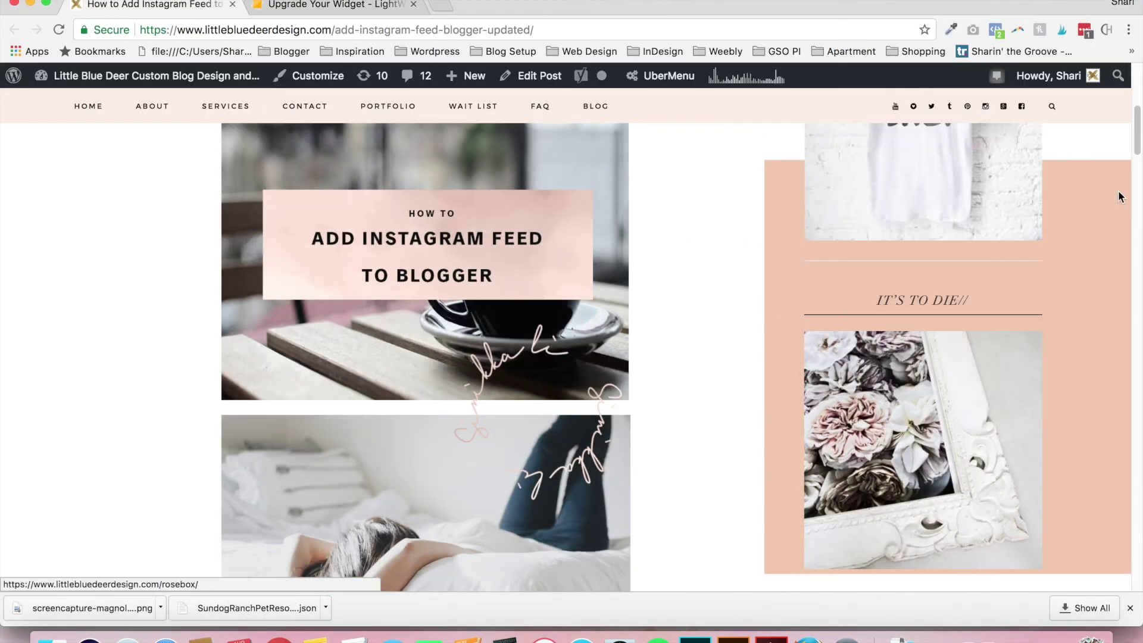
pyautogui.scroll(-6, 1136, 208)
pyautogui.scroll(-15, 1136, 208)
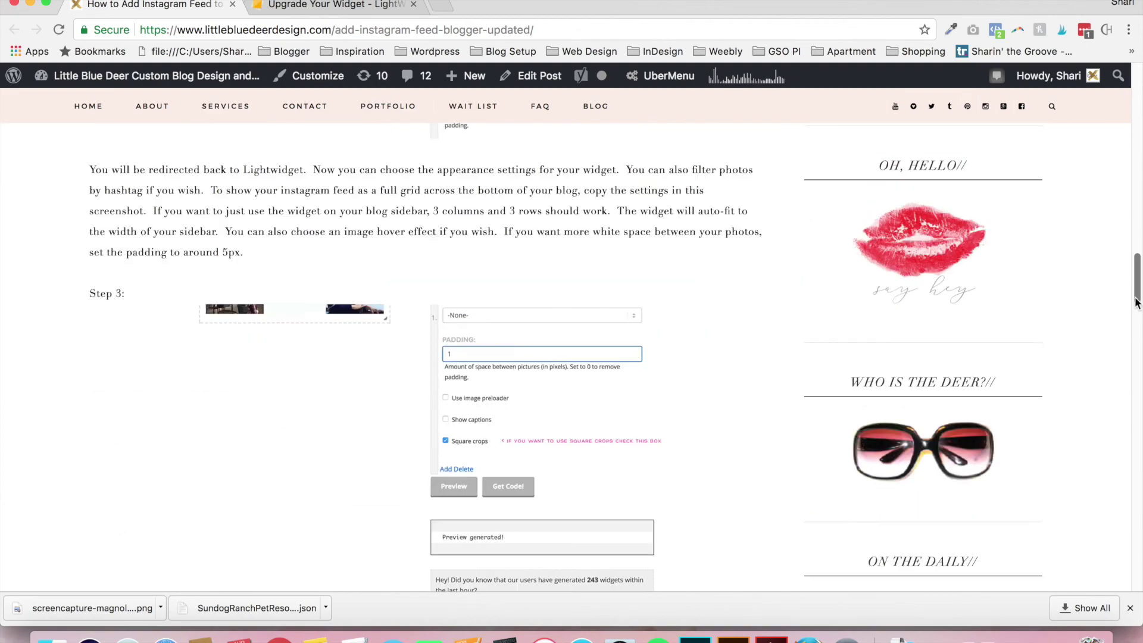
pyautogui.scroll(20, 1136, 208)
pyautogui.scroll(10, 572, 358)
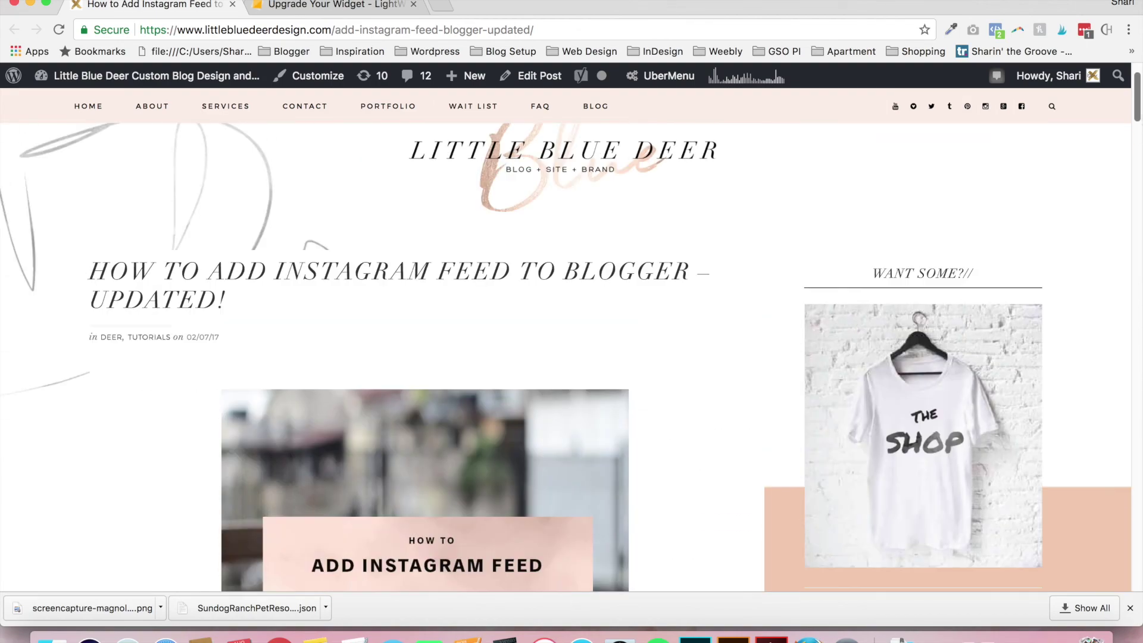
pyautogui.scroll(2, 572, 357)
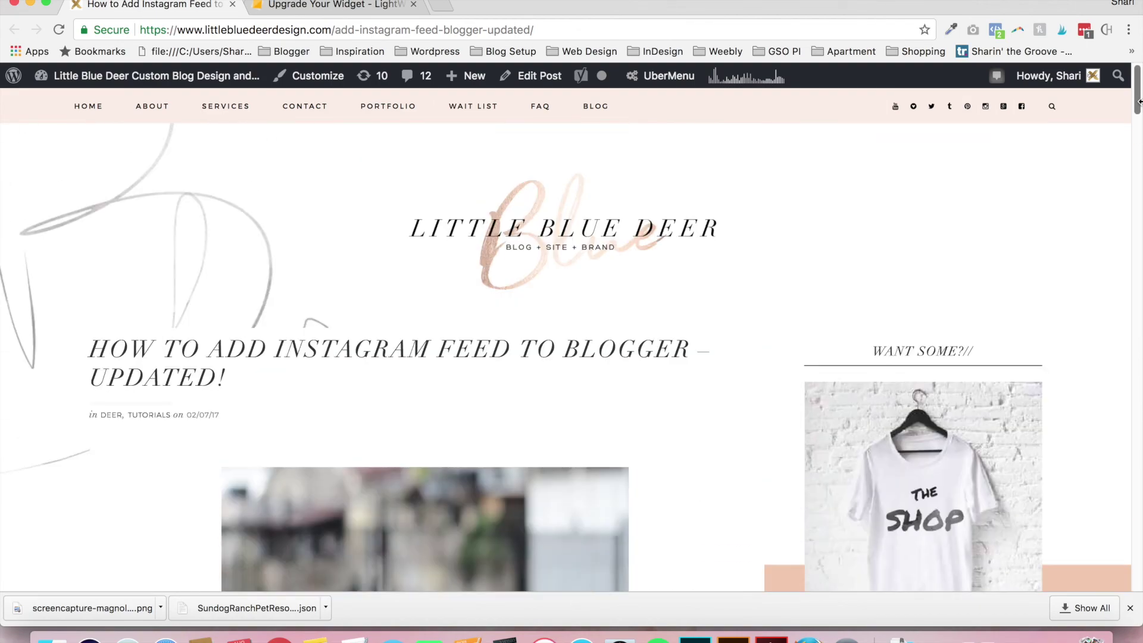